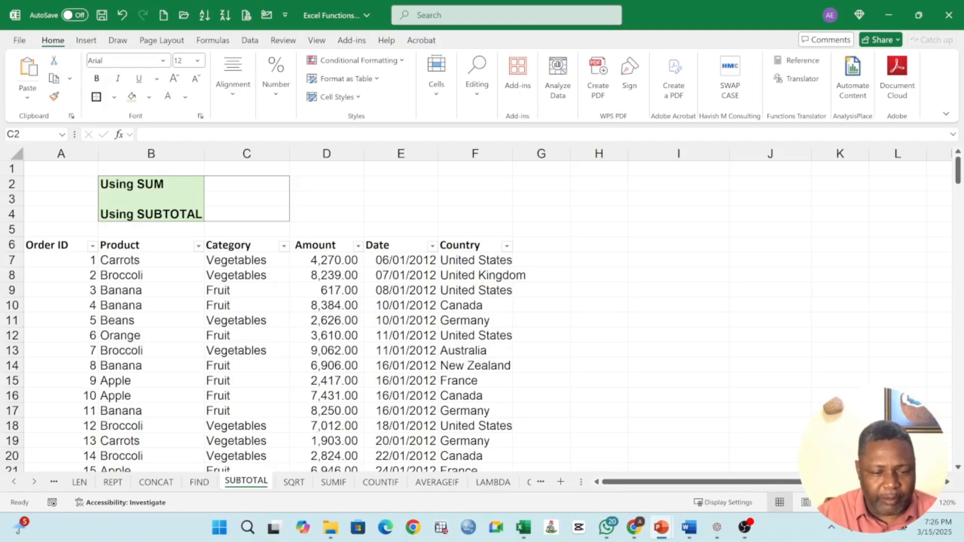
click(354, 323)
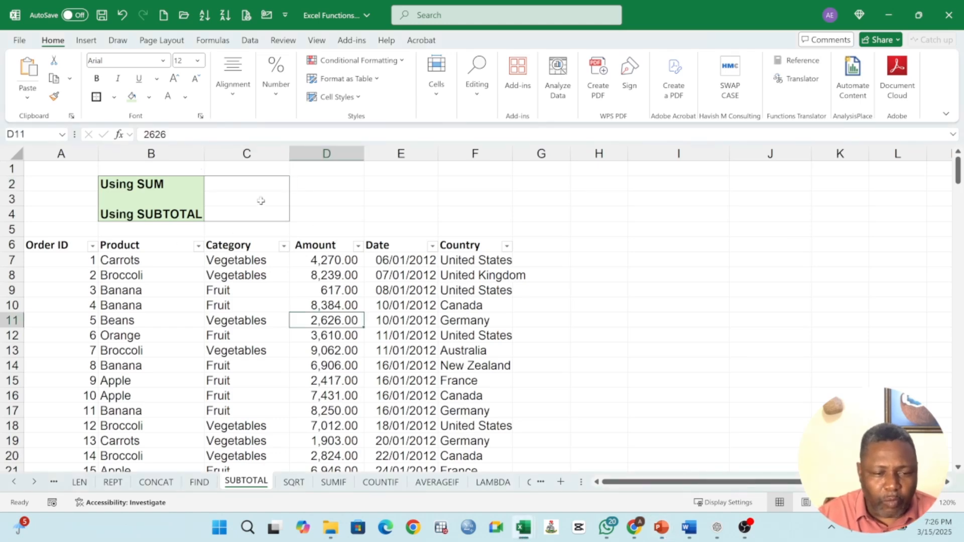
click(246, 186)
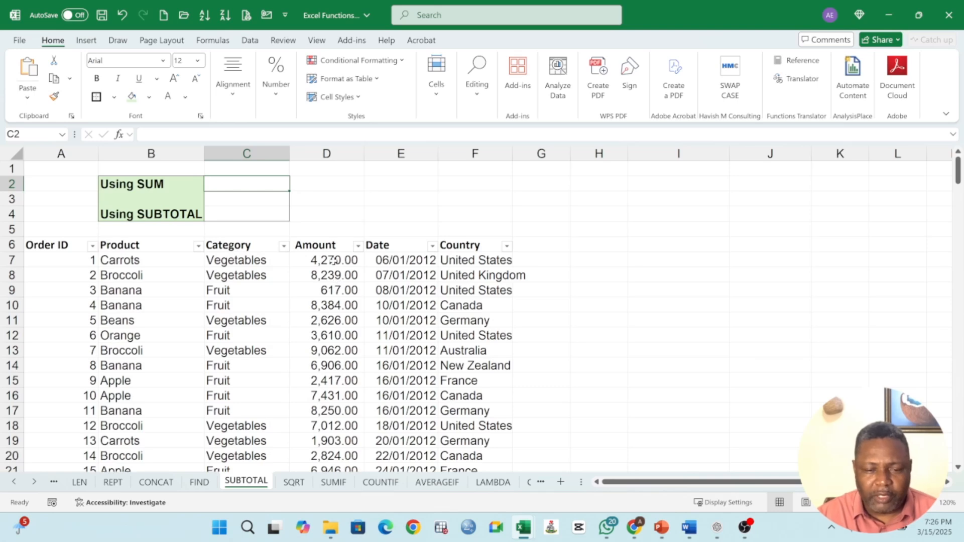
click(333, 260)
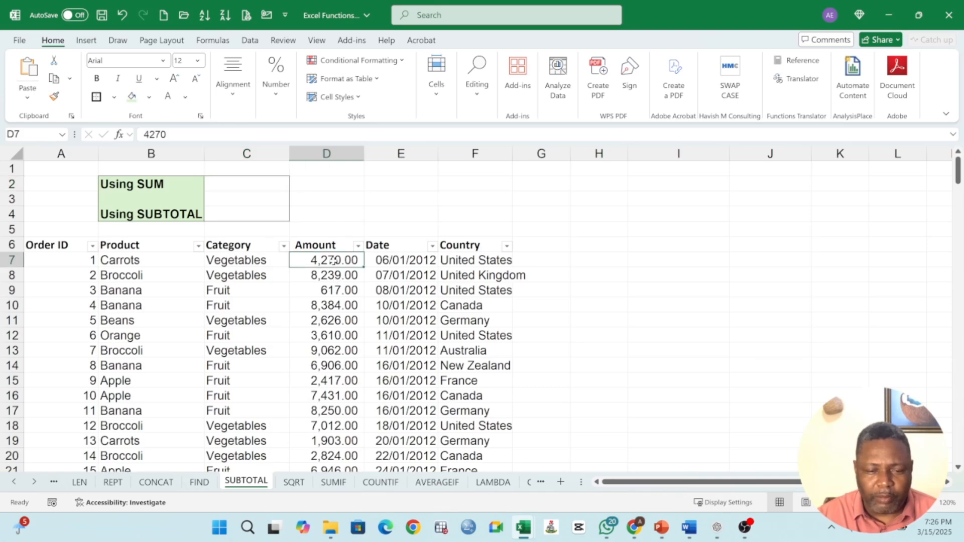
click(233, 214)
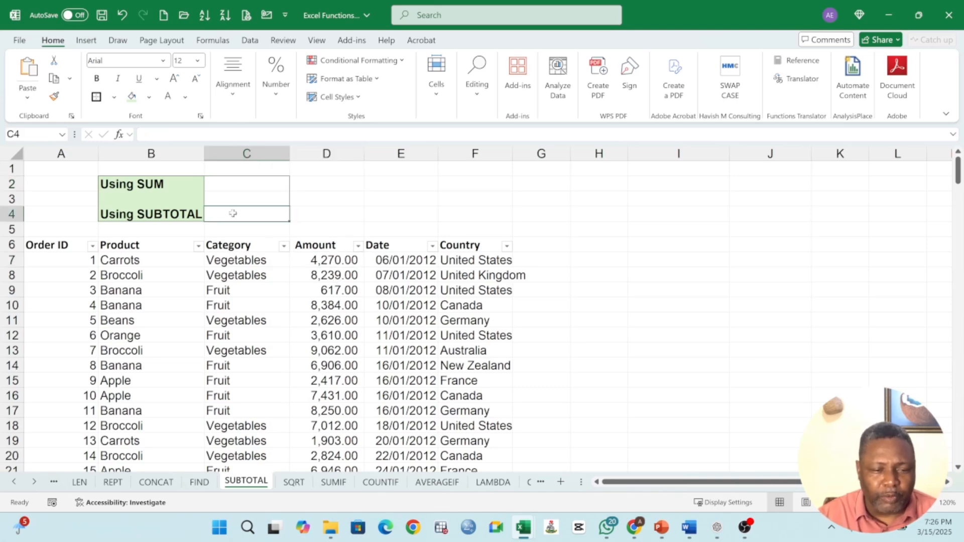
click(311, 260)
Step: Total the Amount column in C2 with a SUM formula over D7:D219
click(240, 183)
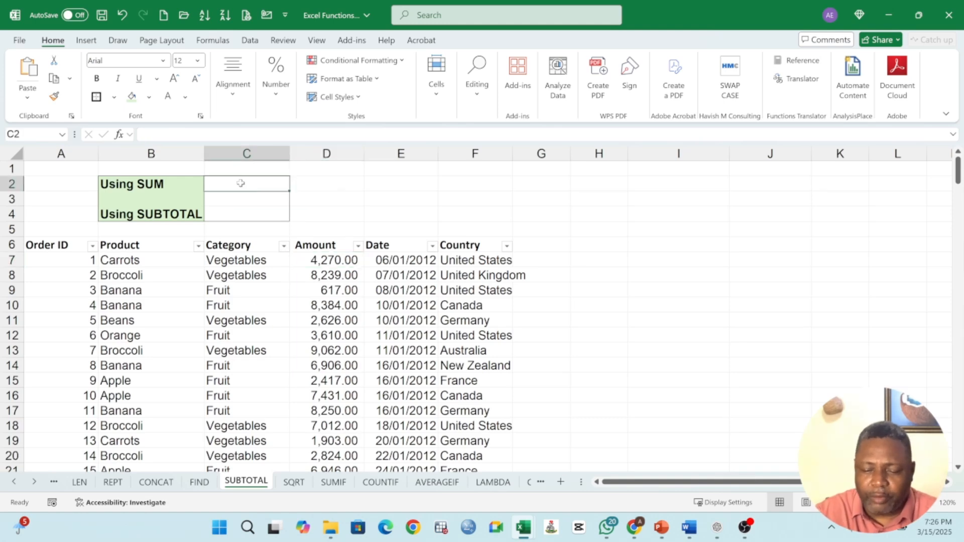
text(=)
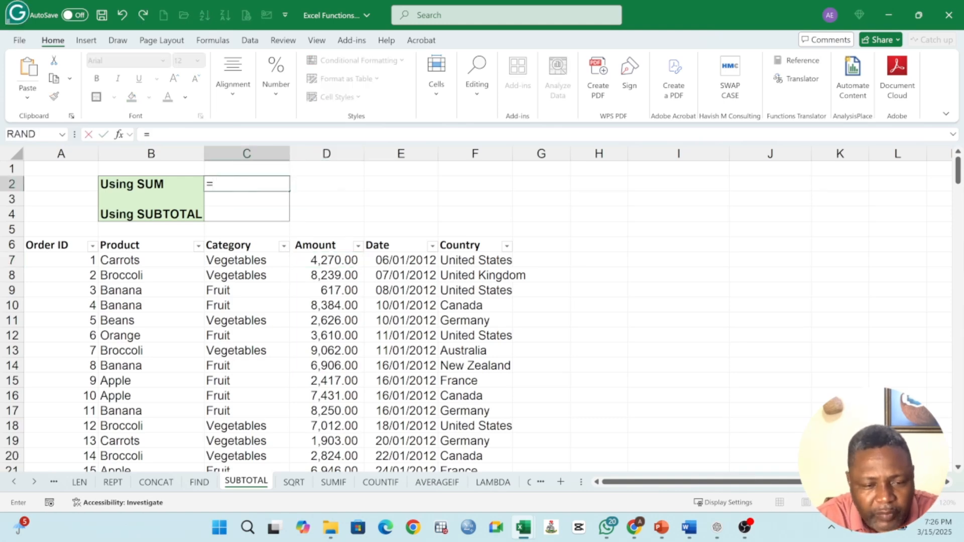
text(sum()
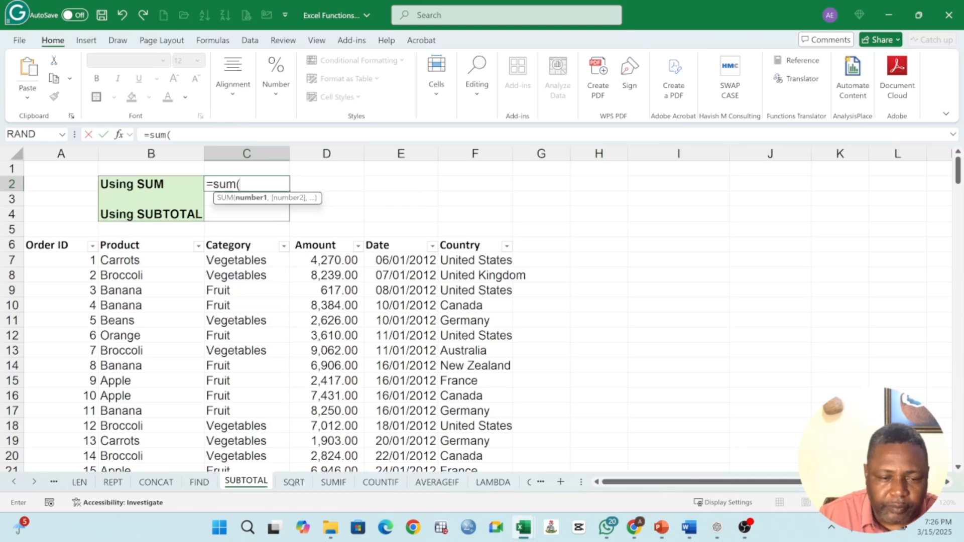
click(330, 259)
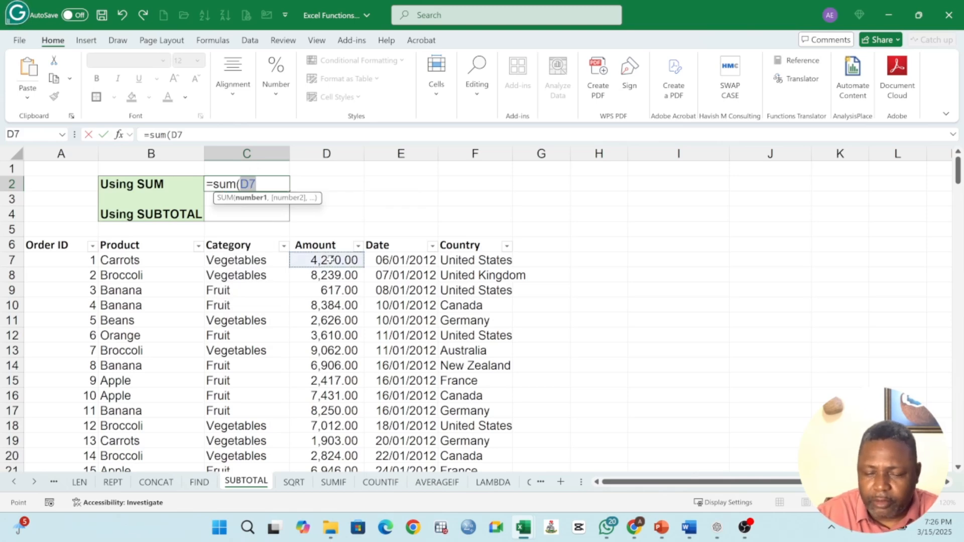
key(ctrl+shift+Down)
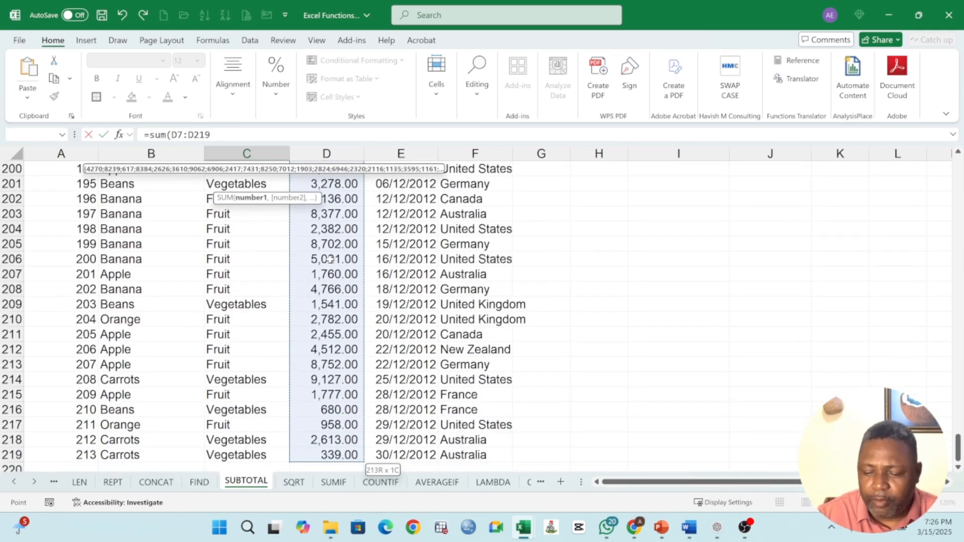
key(Return)
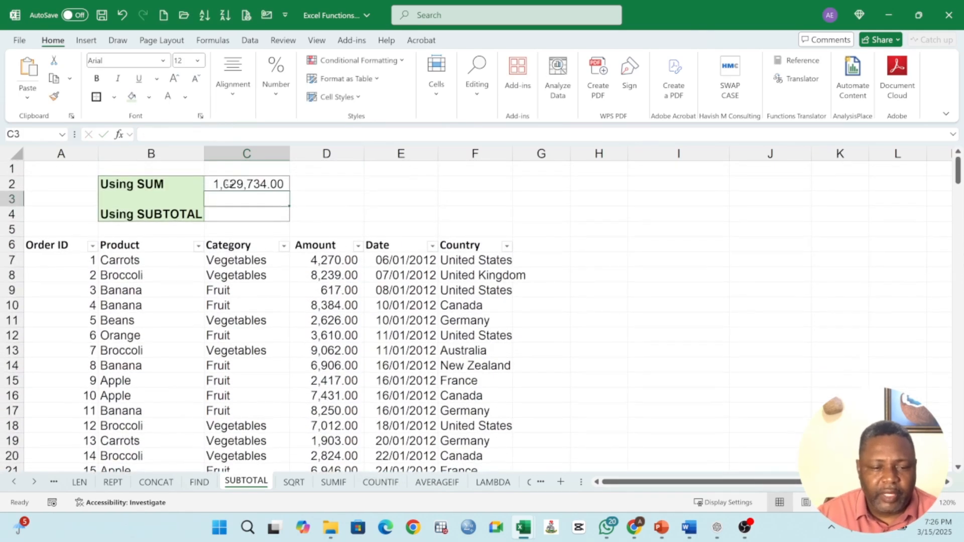
click(246, 185)
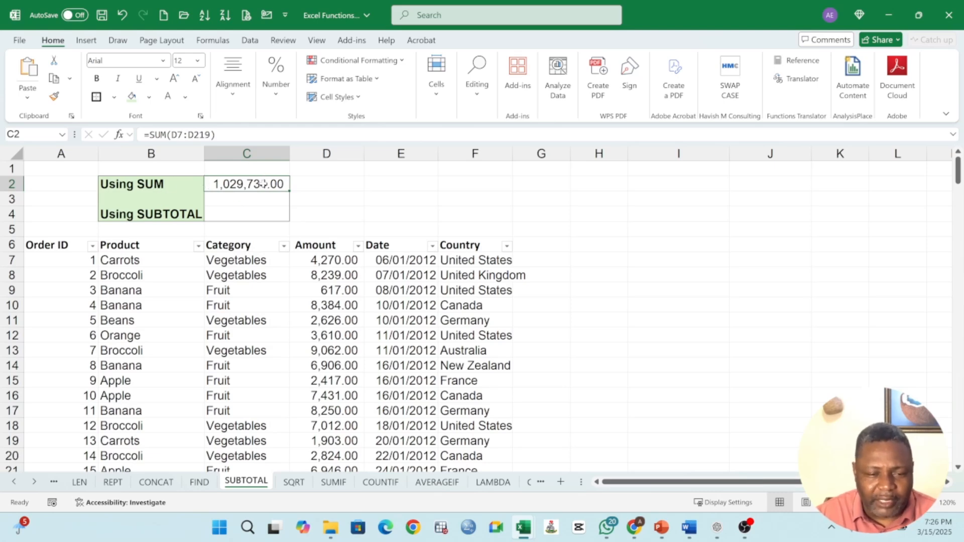
drag(171, 134, 216, 135)
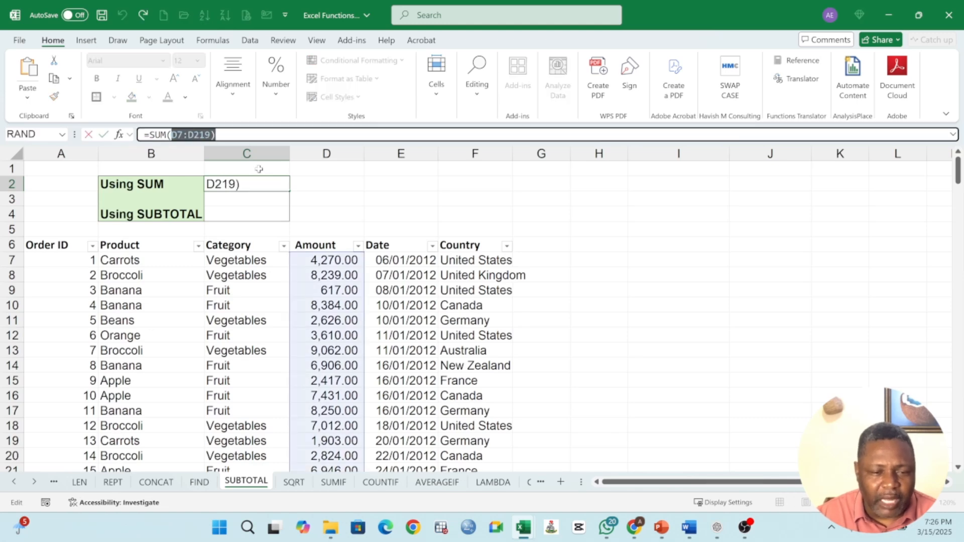
key(Return)
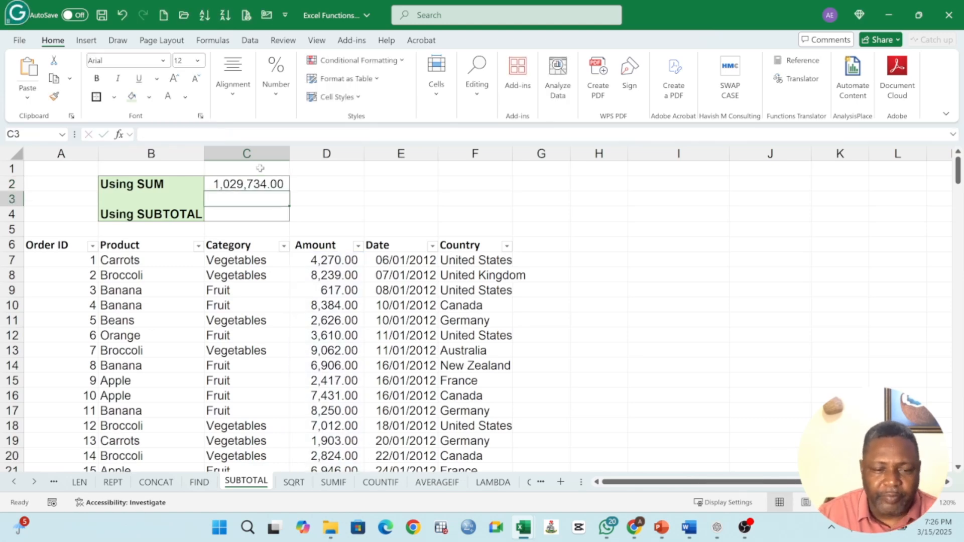
Step: Total the Amount column in C4 with a SUBTOTAL formula using function 9 (SUM) over D7:D219
click(250, 215)
text(=)
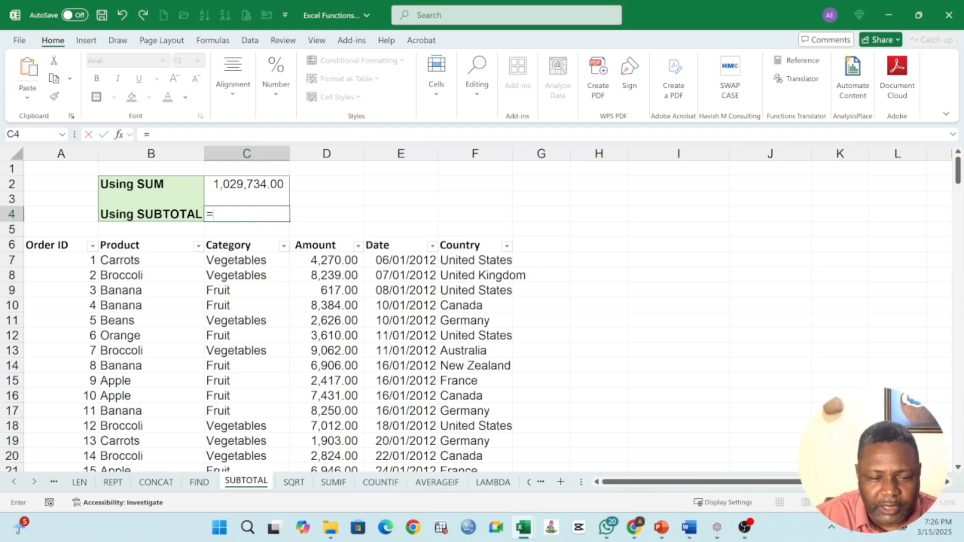
text(subt)
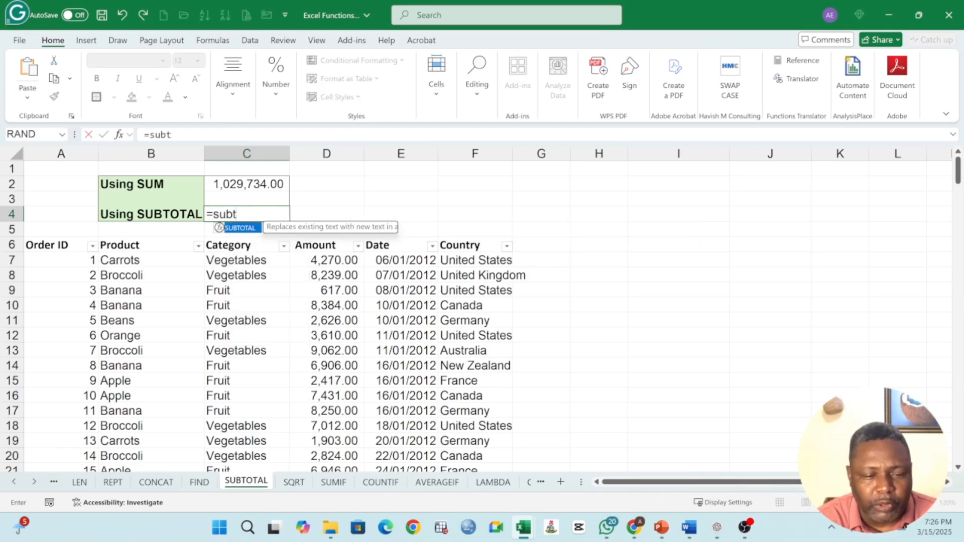
text(otal()
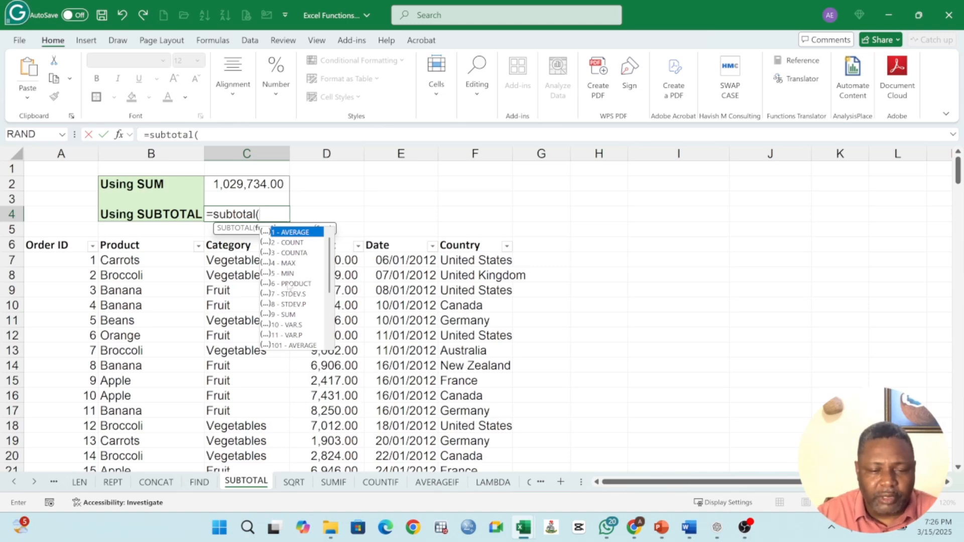
double_click(281, 314)
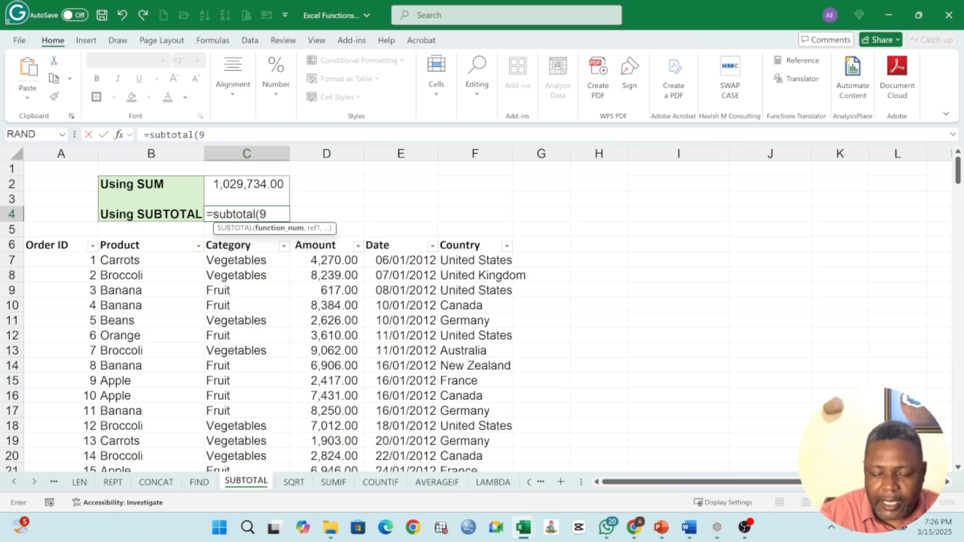
text(,)
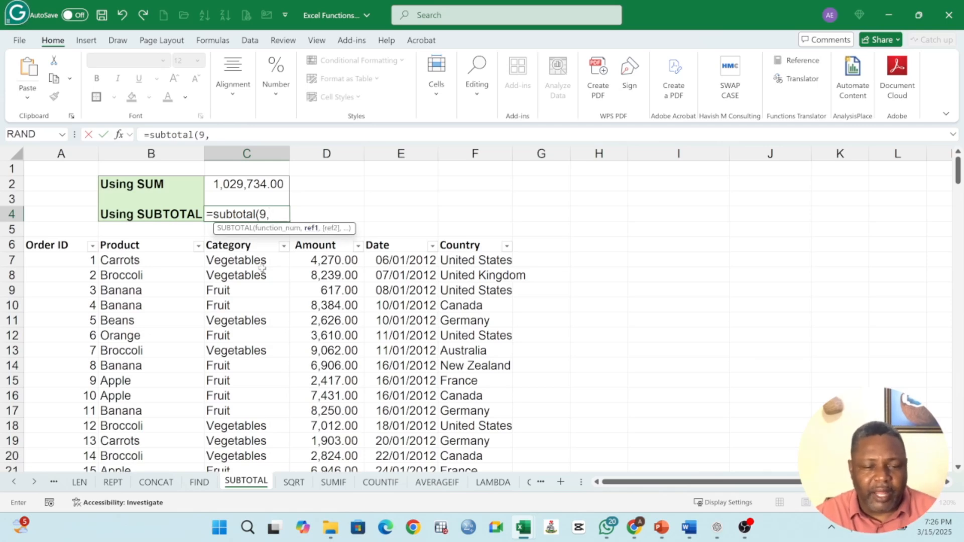
click(324, 260)
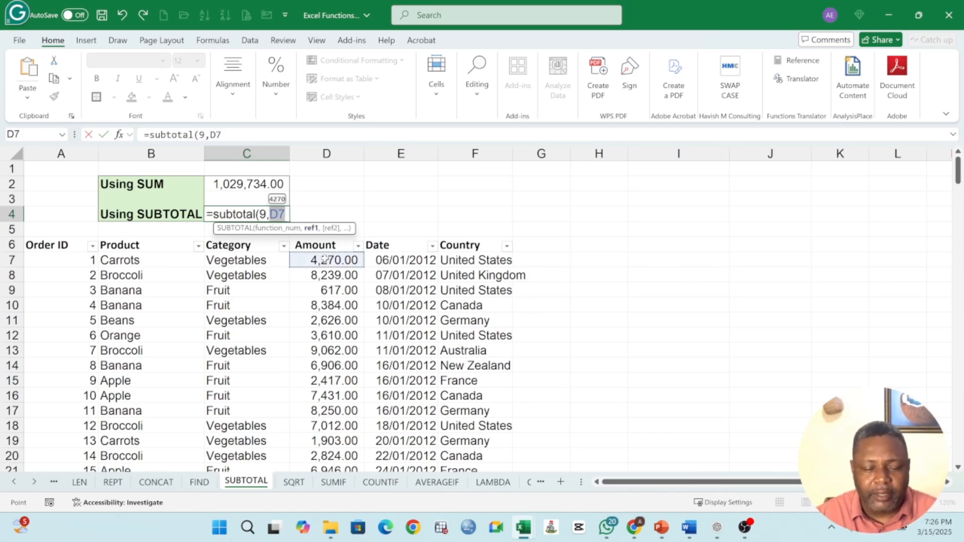
key(ctrl+shift+Down)
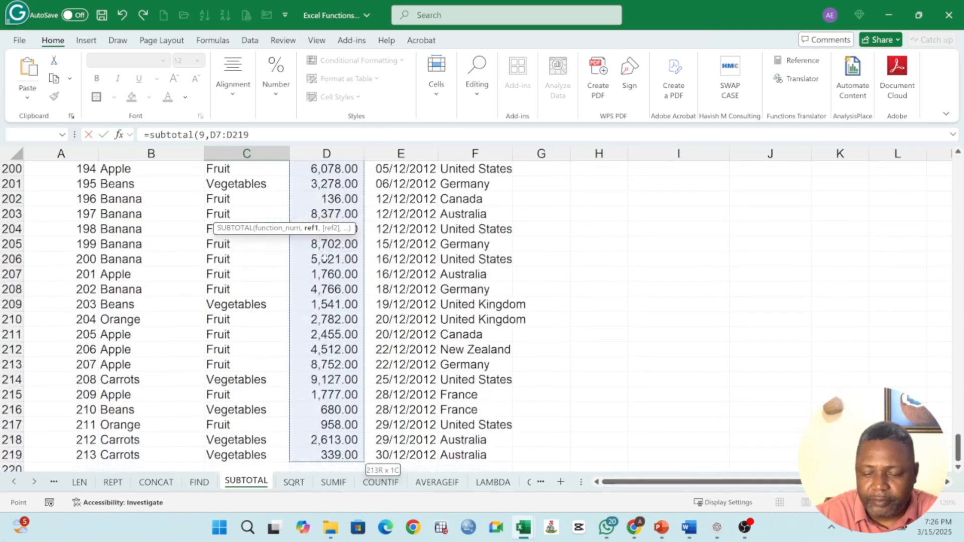
key(Return)
scroll(340, 368, up, 2)
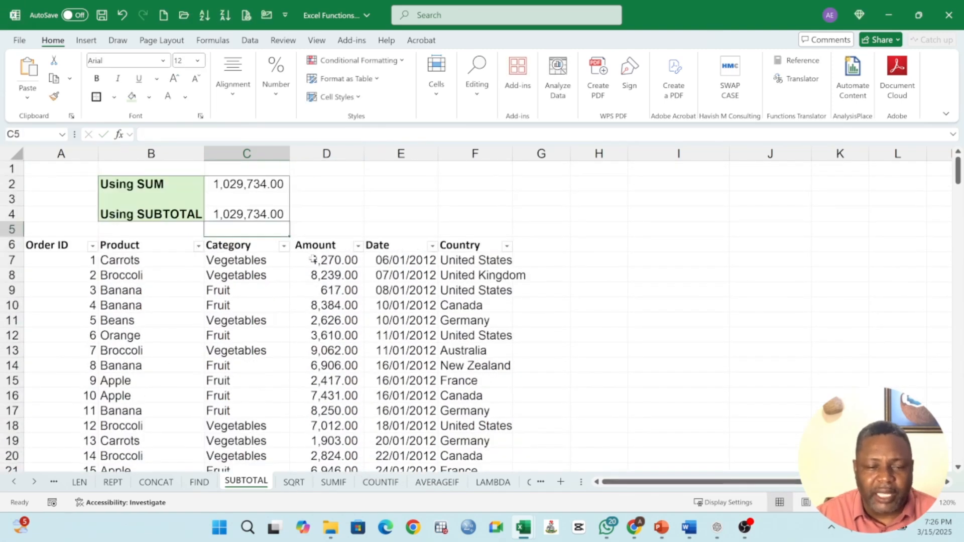
Step: Compare the results and formulas of the SUM cell C2 and the SUBTOTAL cell C4
click(249, 215)
drag(265, 185, 264, 215)
click(265, 186)
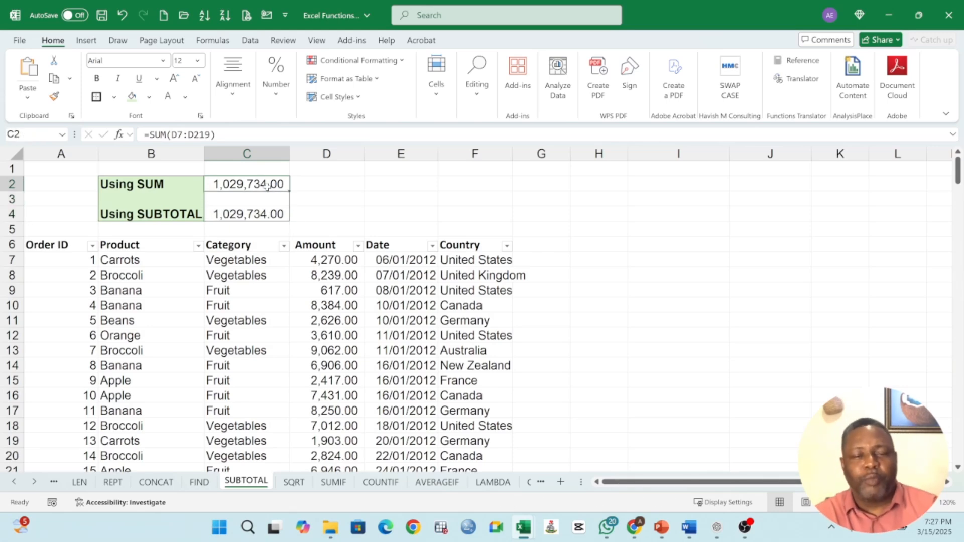
click(262, 216)
drag(256, 183, 256, 215)
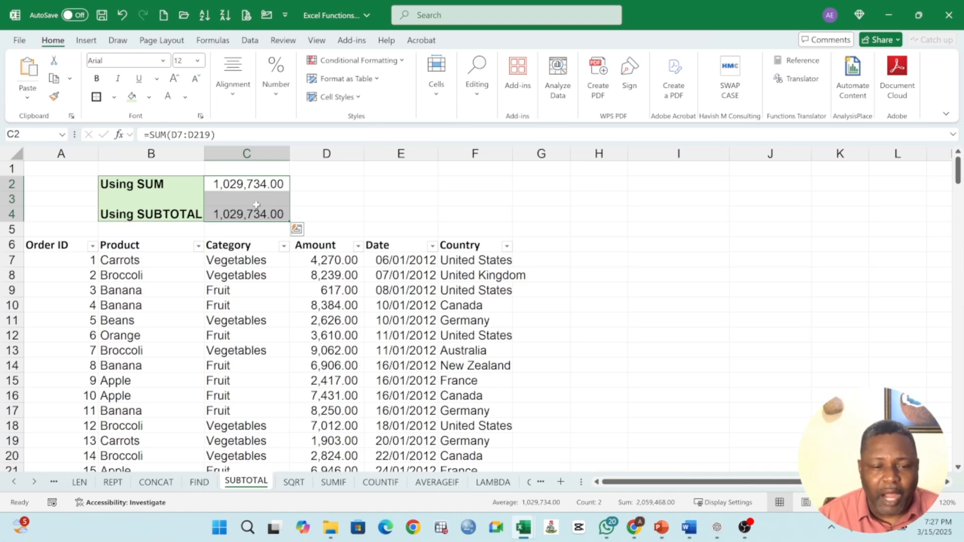
click(240, 185)
click(260, 219)
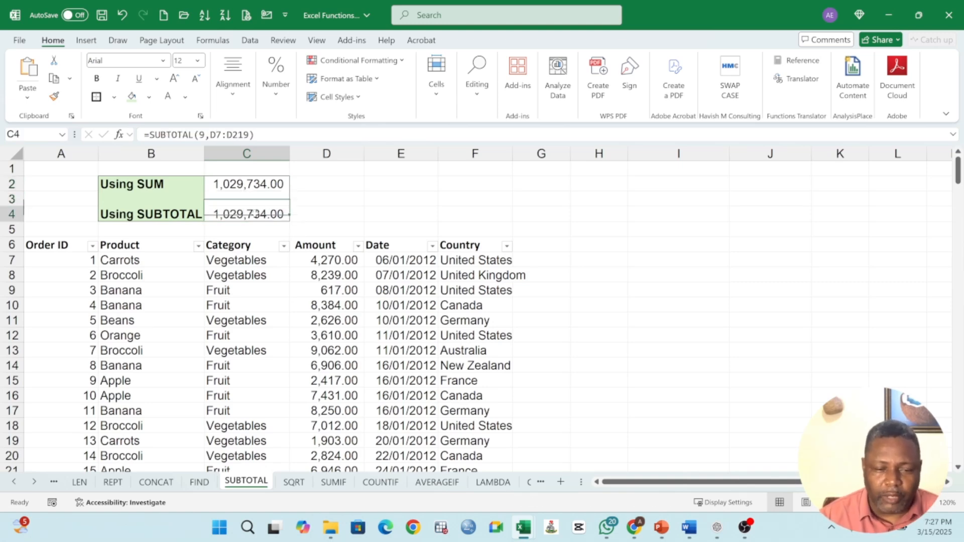
double_click(251, 185)
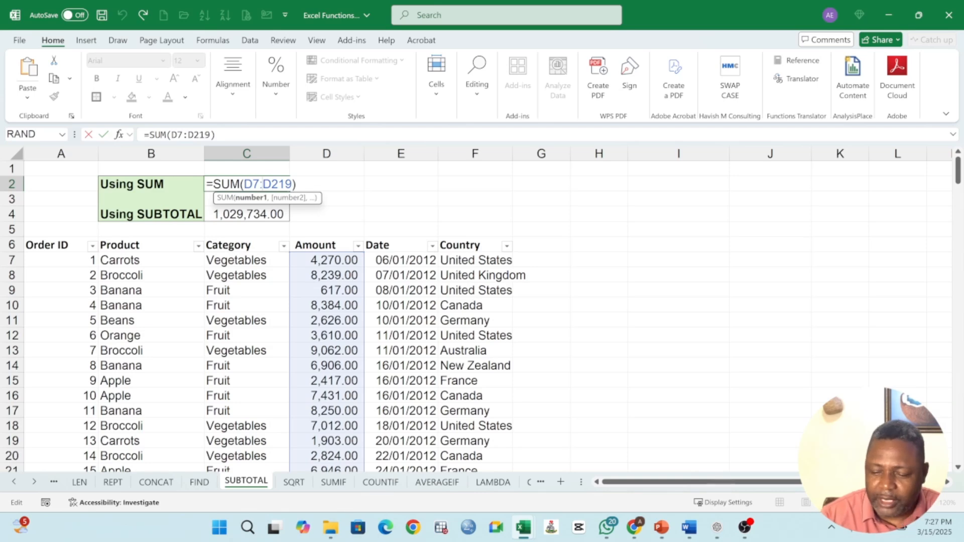
key(Return)
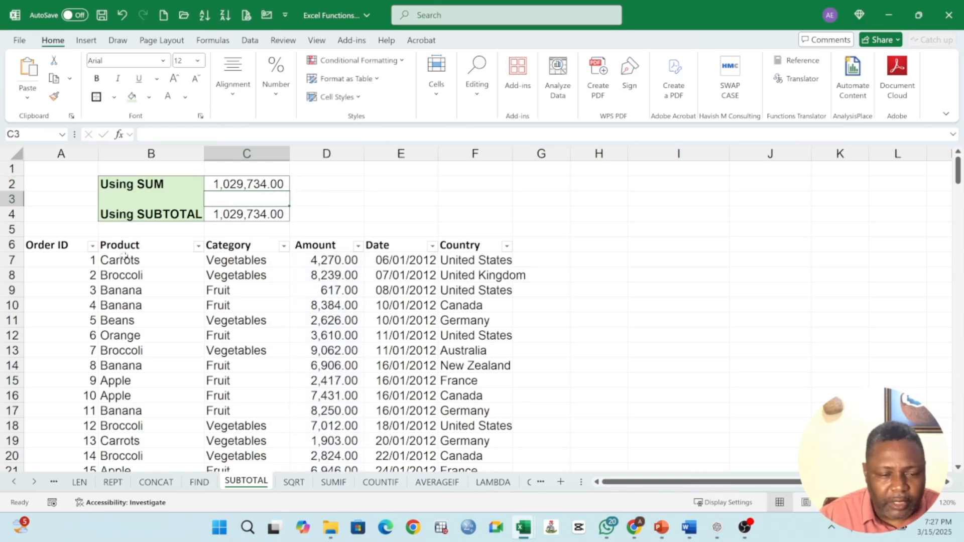
Step: Filter the Product column to show only Apple
click(199, 246)
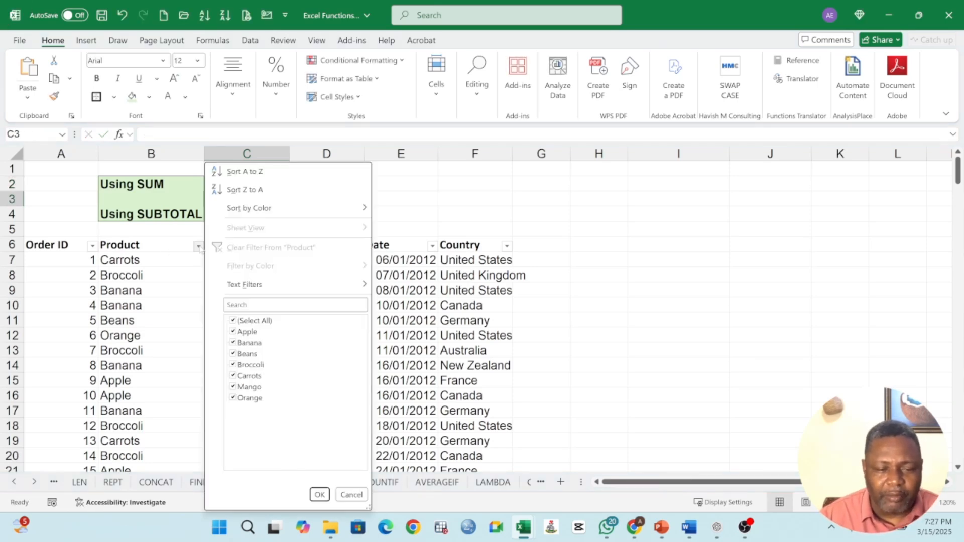
click(233, 320)
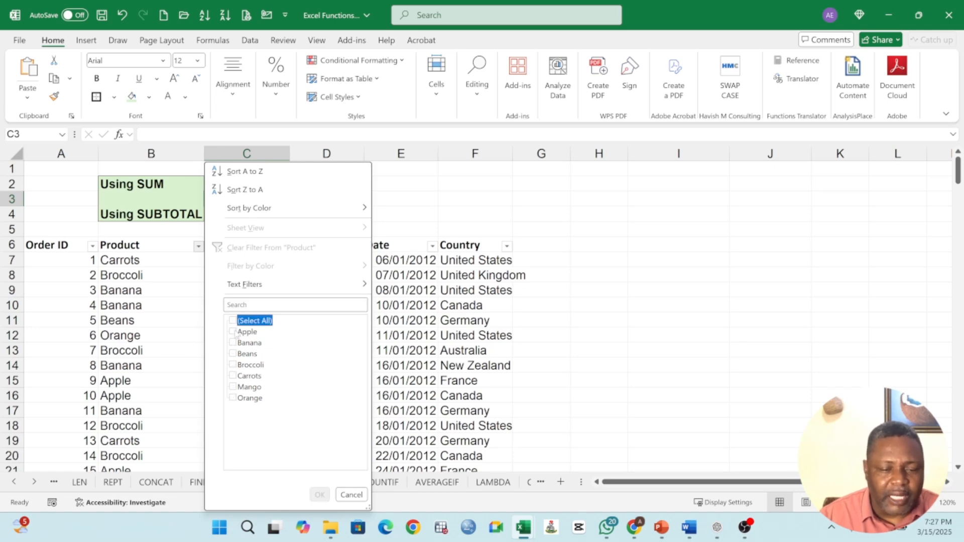
click(233, 332)
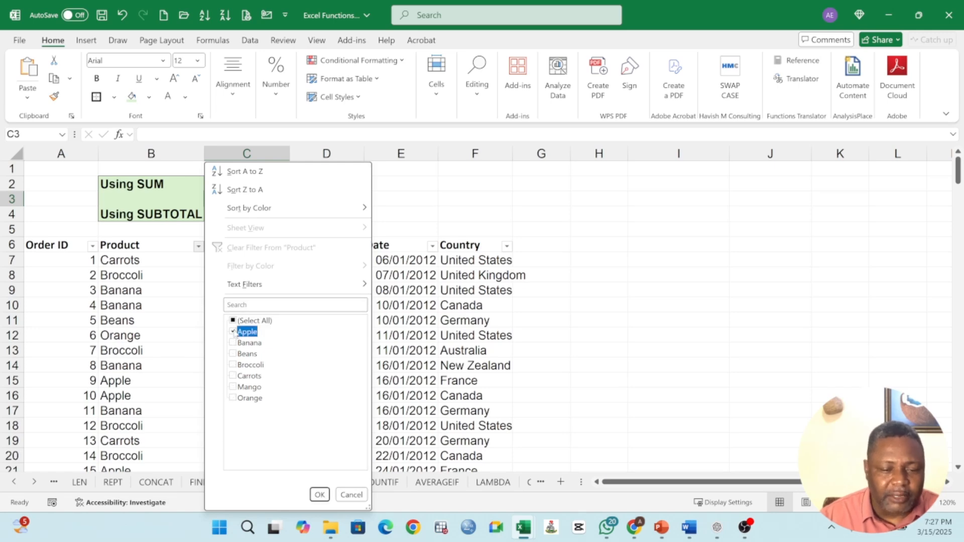
click(319, 495)
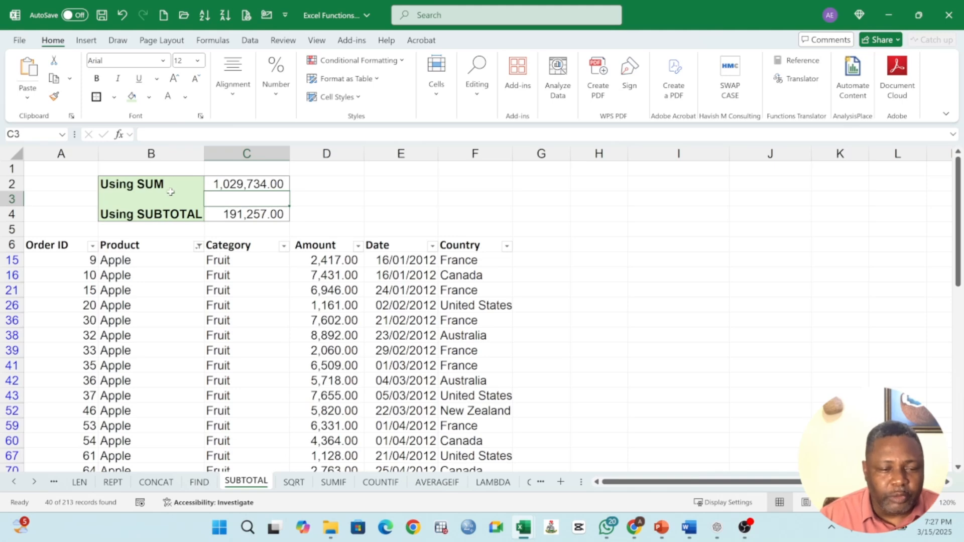
Step: Check the SUM and SUBTOTAL results in C2 and C4 against the filtered Apple rows
drag(128, 185, 267, 187)
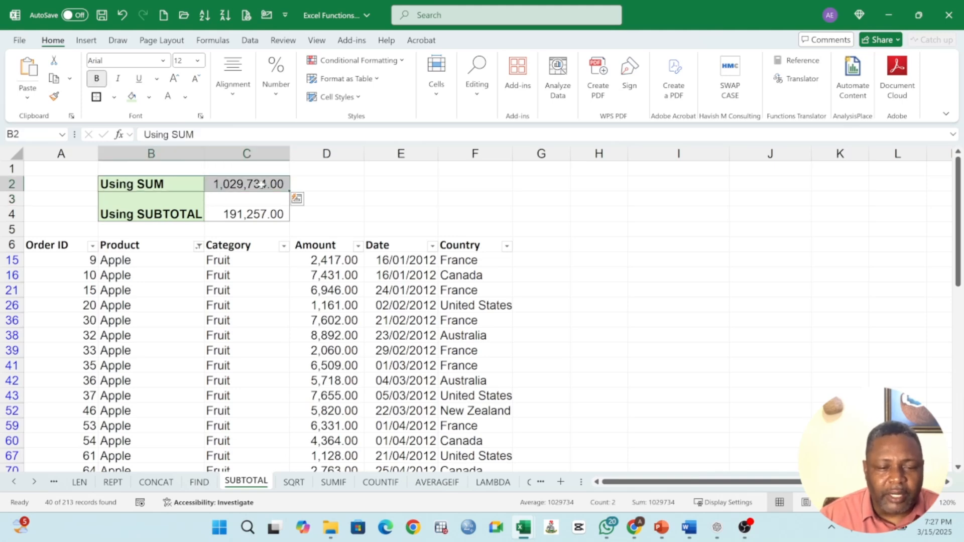
click(261, 184)
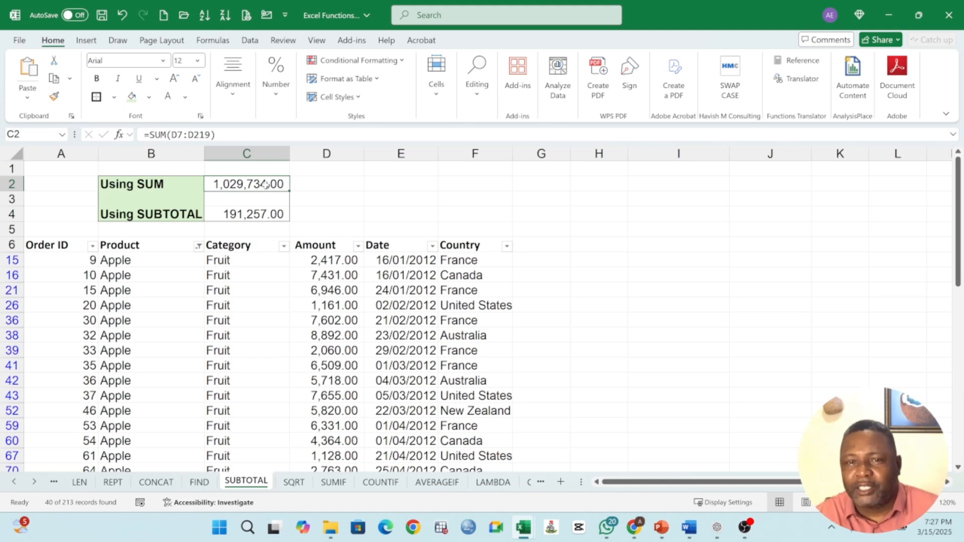
click(258, 215)
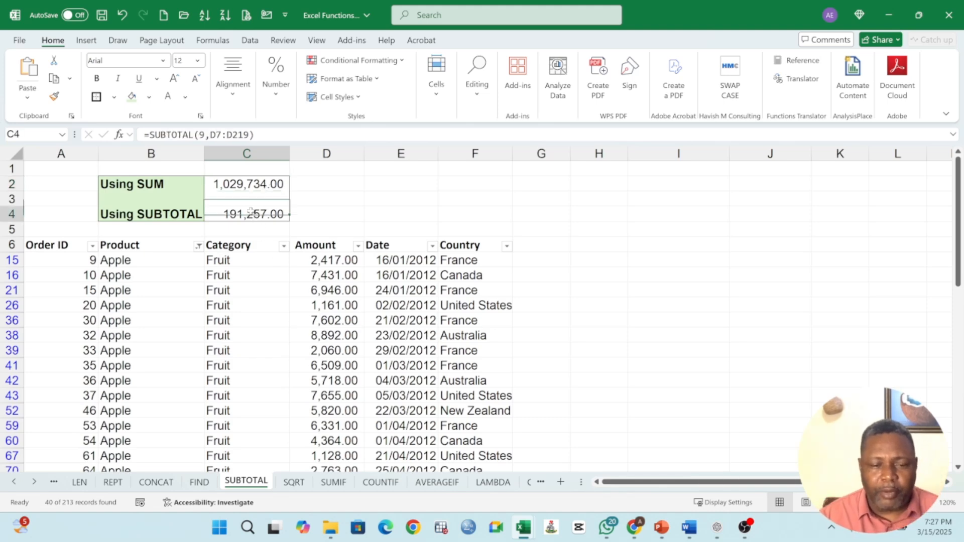
scroll(331, 286, down, 2)
scroll(331, 285, down, 9)
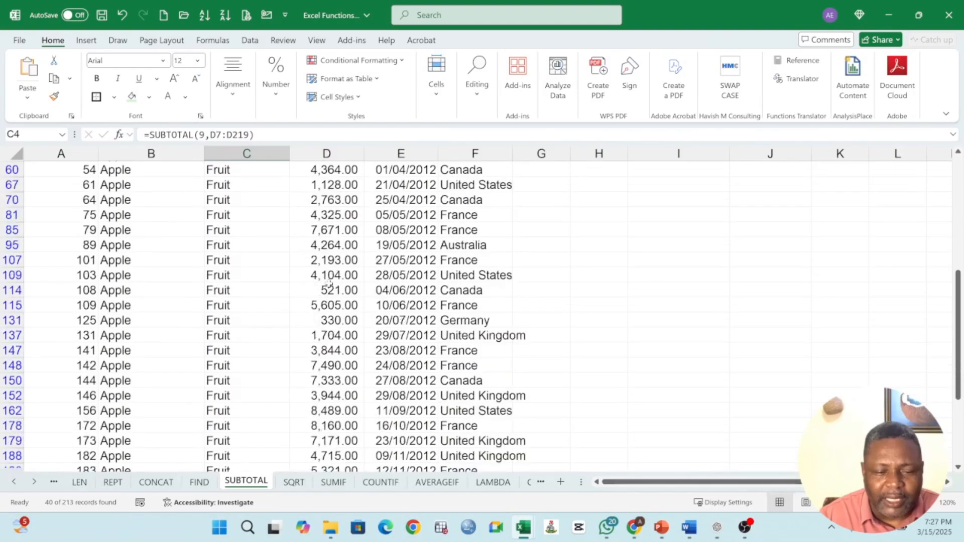
scroll(319, 339, up, 4)
scroll(319, 339, up, 9)
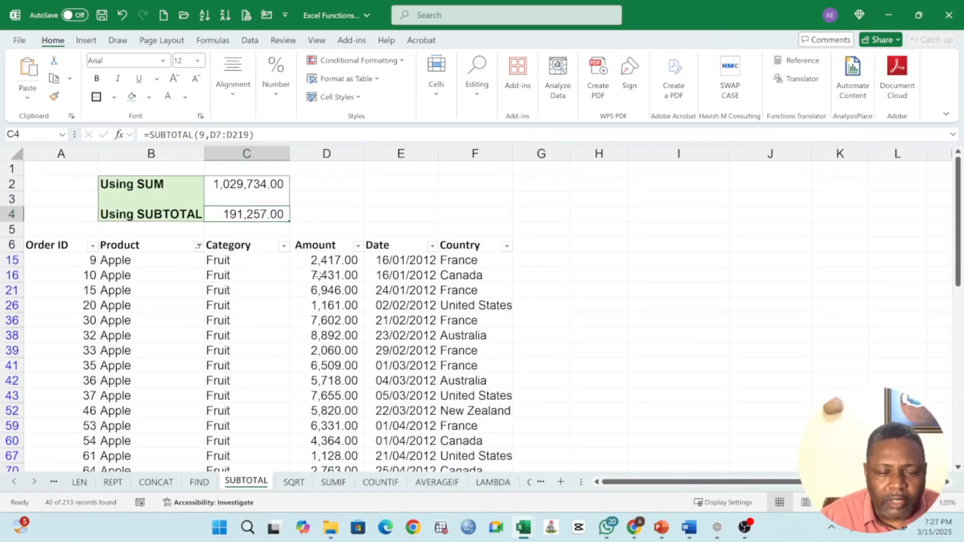
Step: Compare the first visible Apple amount in D15 with the SUBTOTAL result in C4
click(329, 259)
click(246, 215)
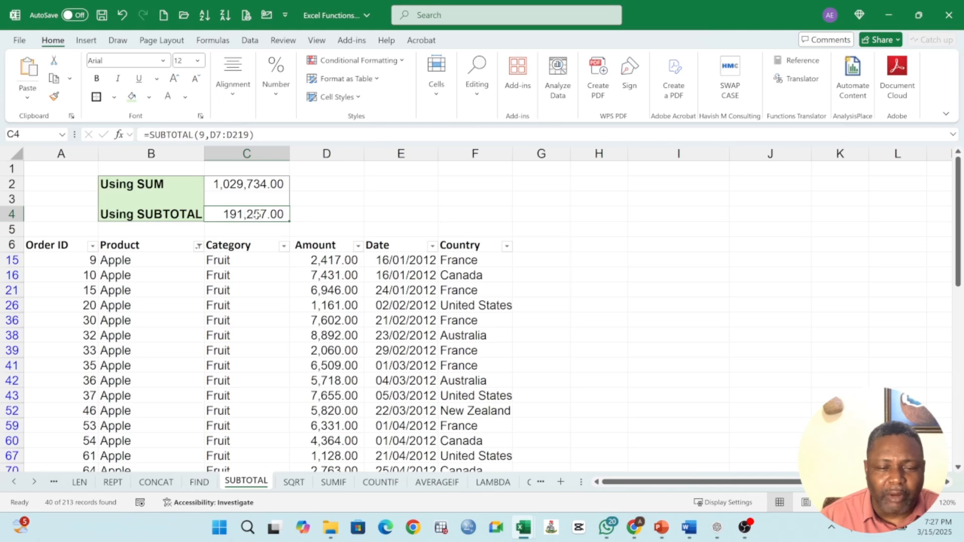
click(316, 261)
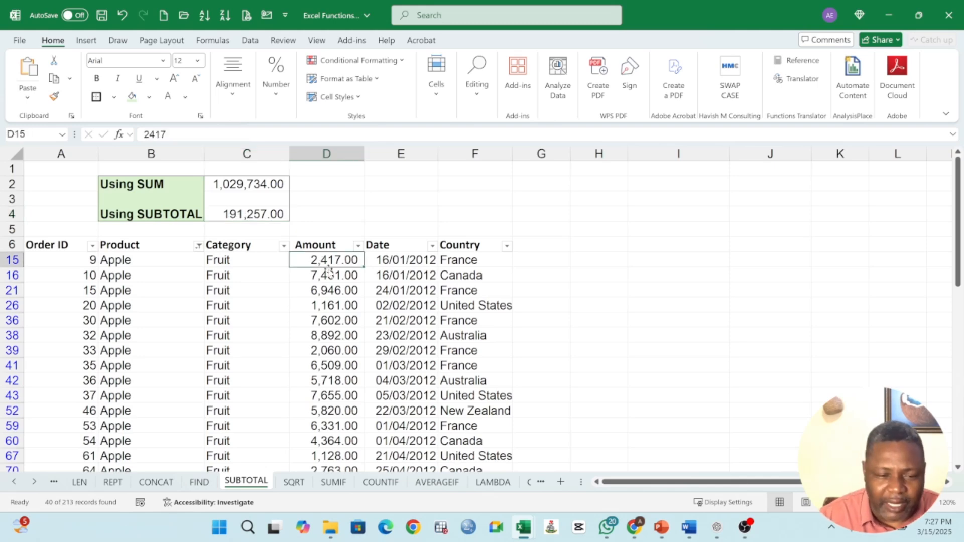
click(233, 214)
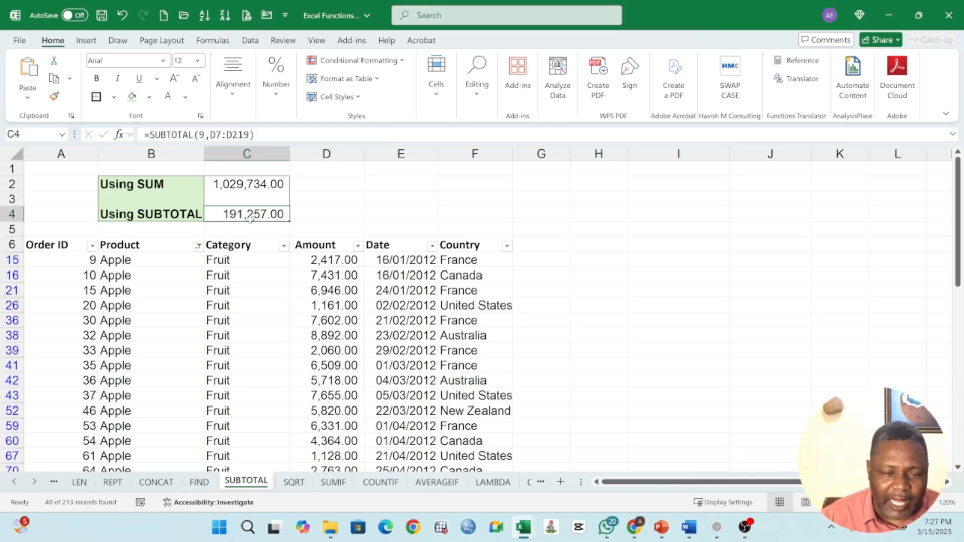
Step: Narrow the filtered Apple orders to those with United States as the Country
click(507, 246)
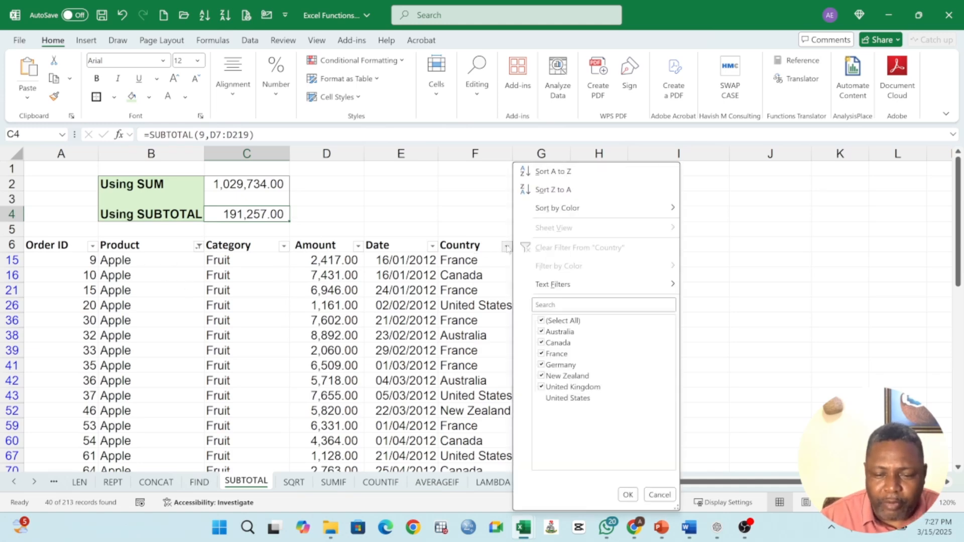
click(541, 321)
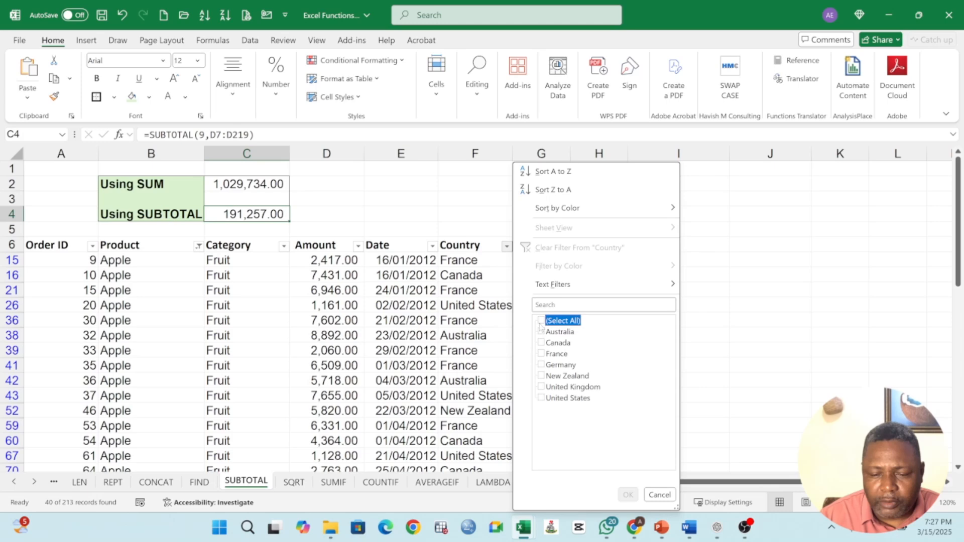
click(541, 398)
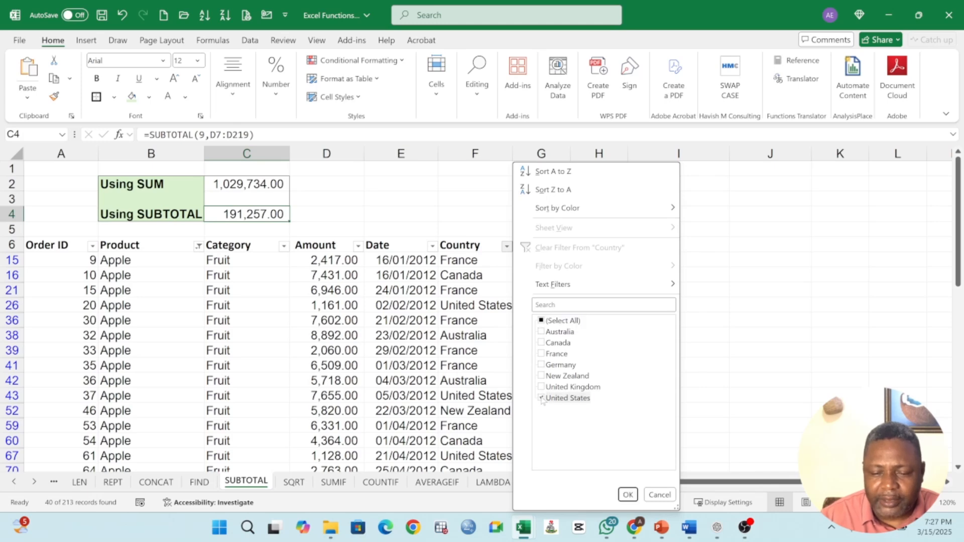
click(628, 495)
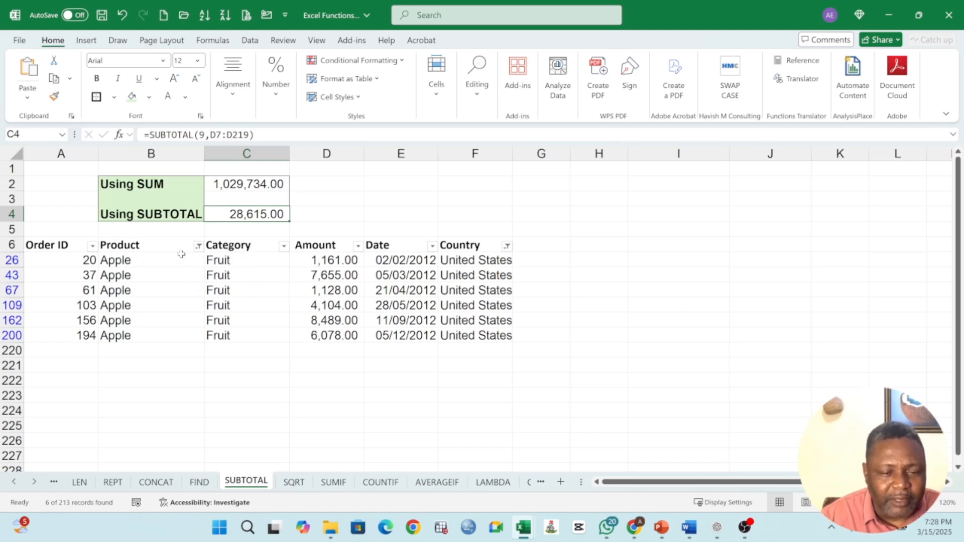
Step: Select all values in the Product filter and the Country filter to show every order again
click(199, 247)
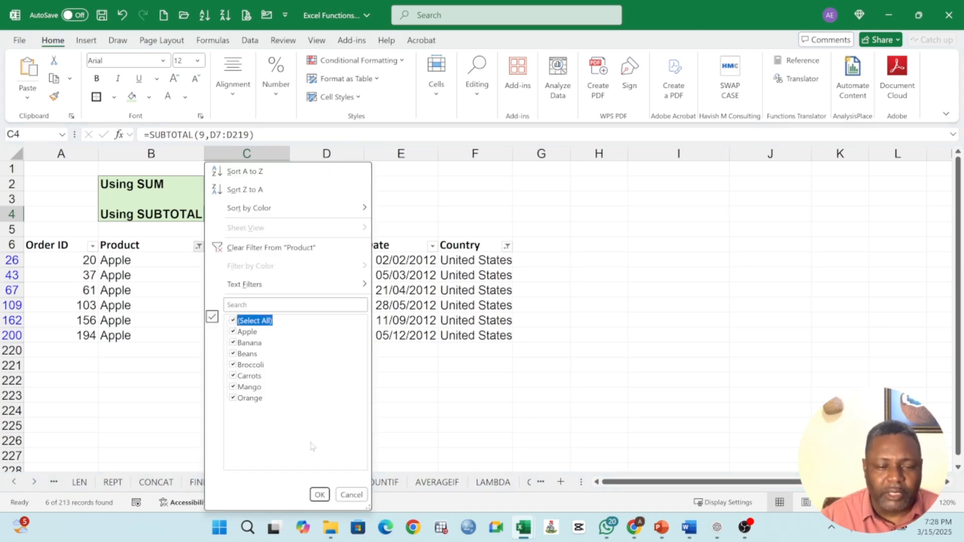
click(320, 495)
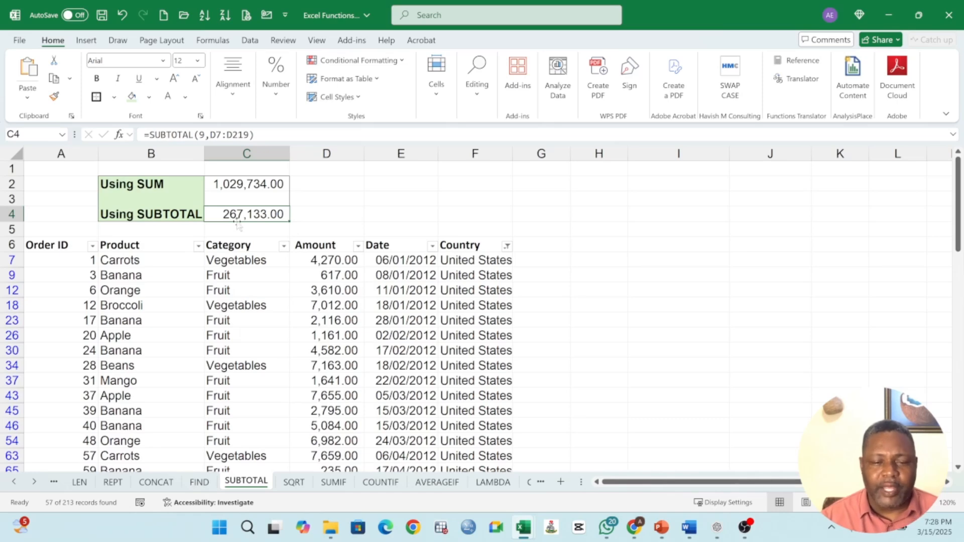
click(507, 246)
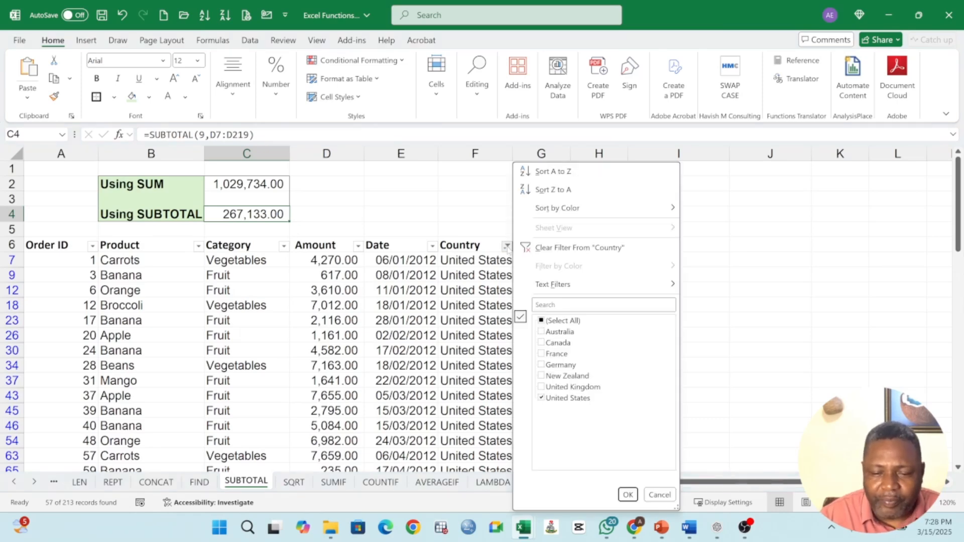
click(541, 321)
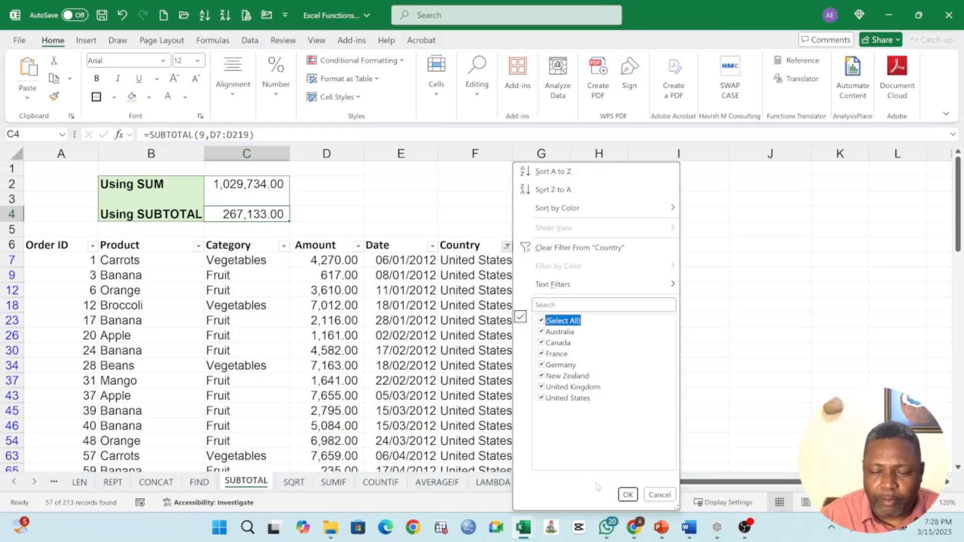
click(627, 494)
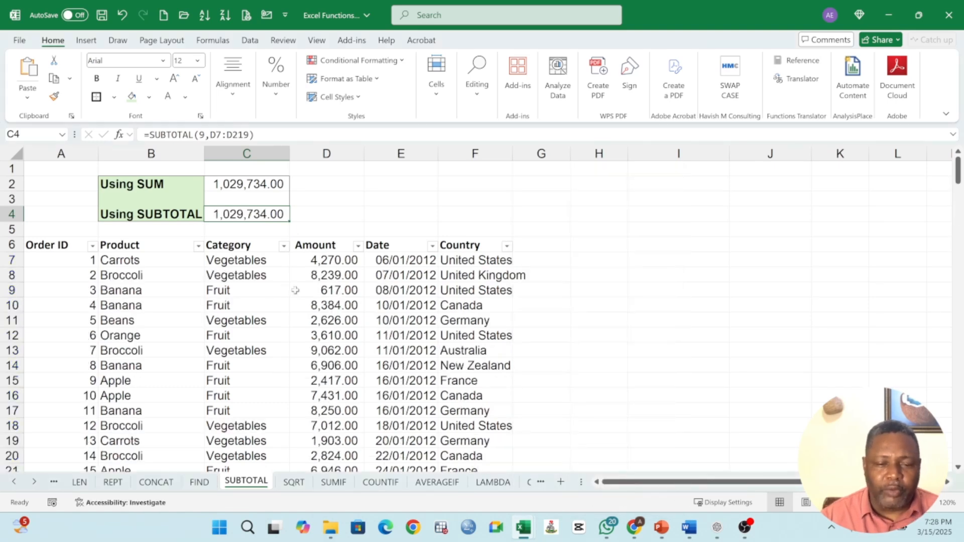
Step: Compare the SUM result in C2 with the SUBTOTAL result in C4 on the unfiltered order list
click(298, 308)
click(237, 213)
click(241, 184)
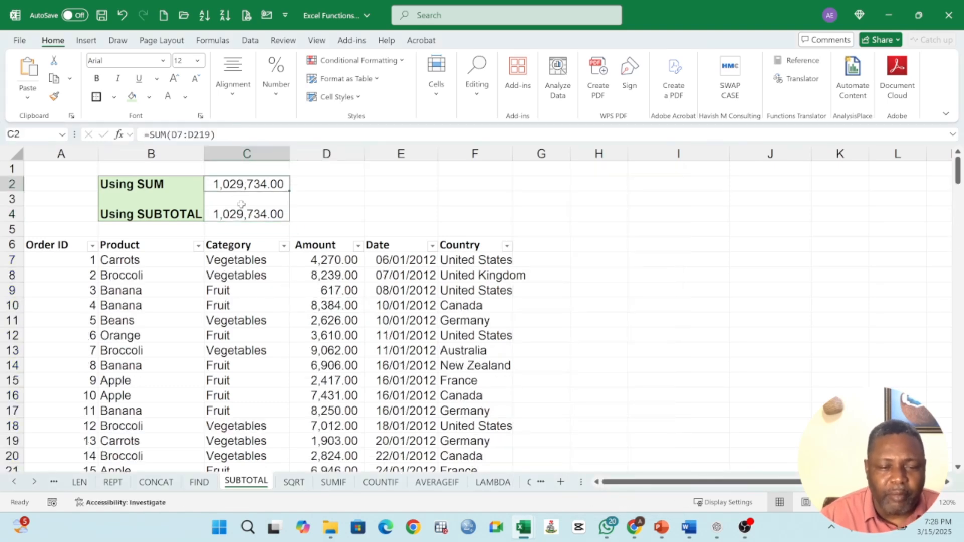
click(245, 212)
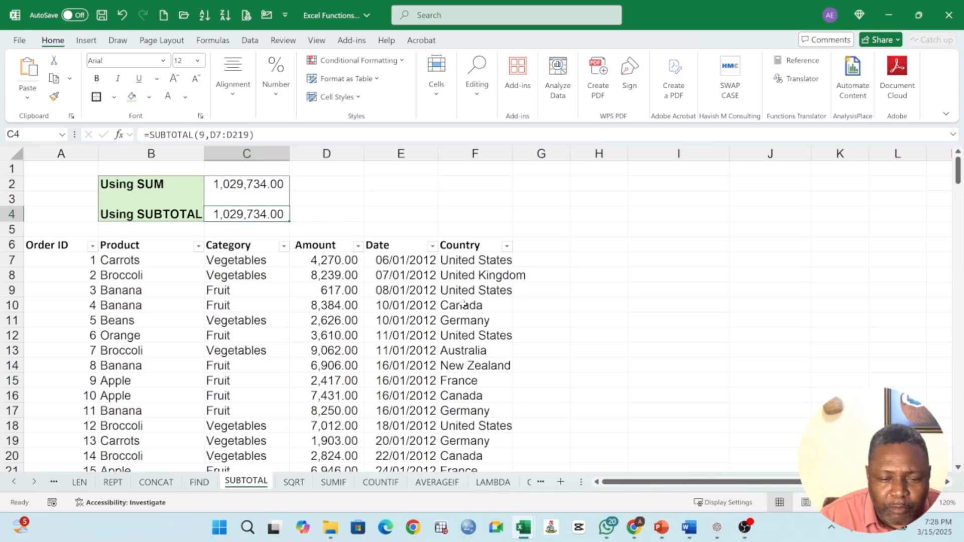
Step: Filter the Country column to show only Australia and compare the SUM and SUBTOTAL results in C2 and C4
click(507, 246)
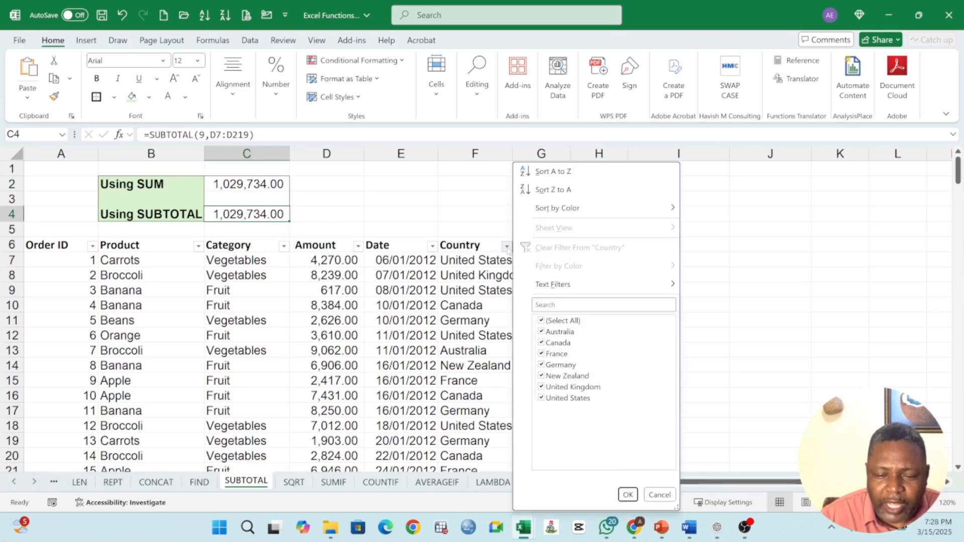
click(541, 320)
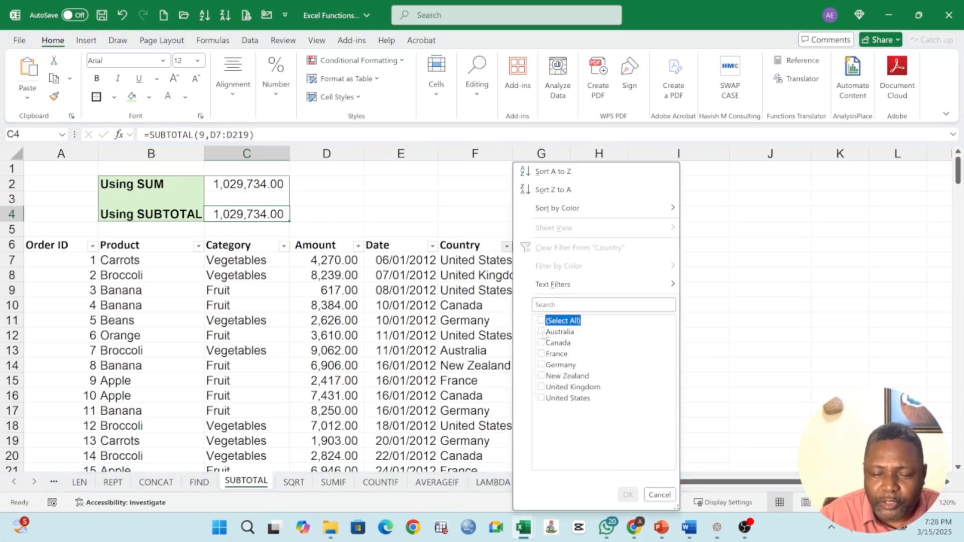
click(541, 332)
click(628, 494)
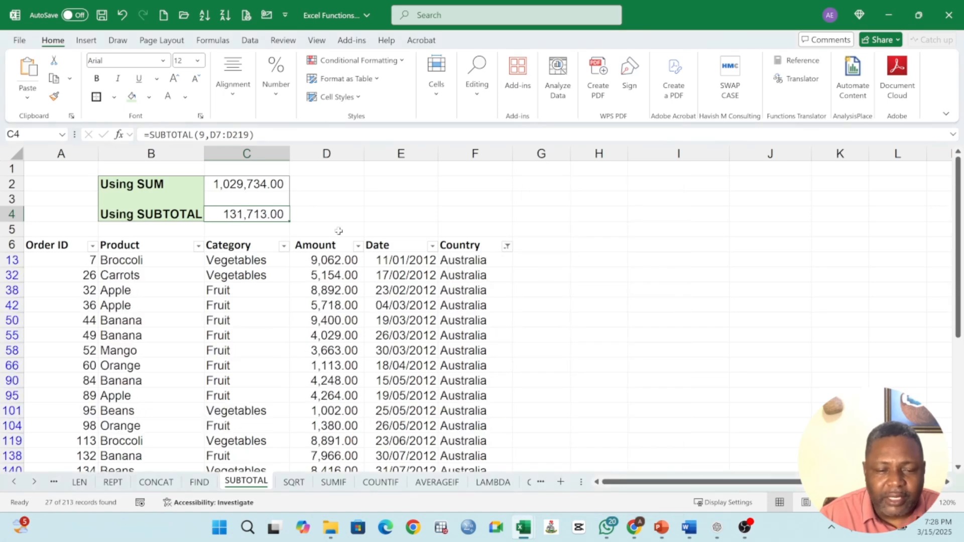
click(244, 189)
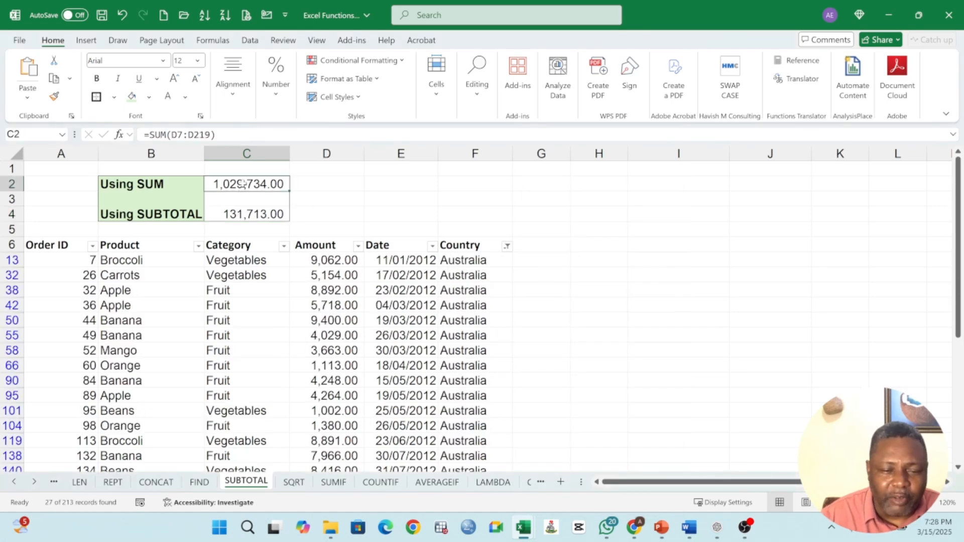
click(231, 214)
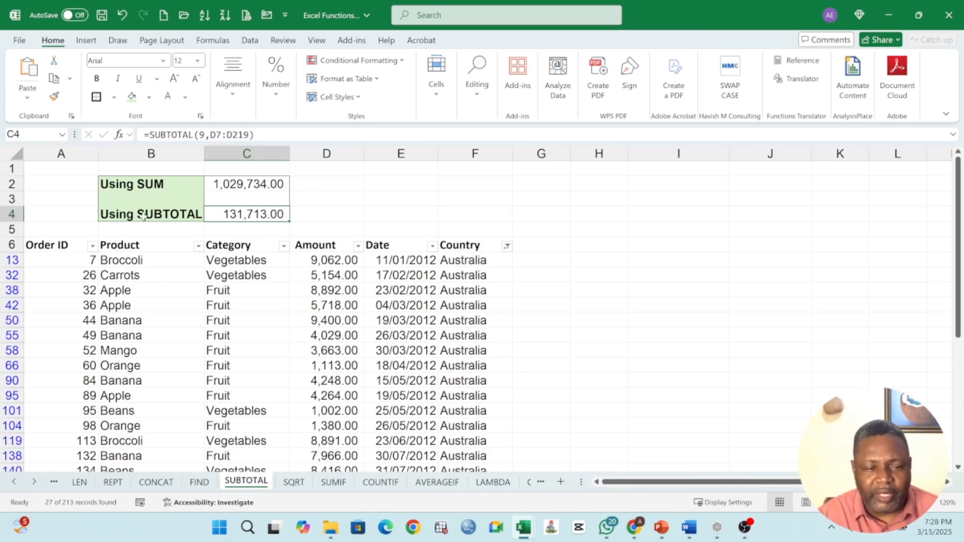
drag(143, 216, 247, 216)
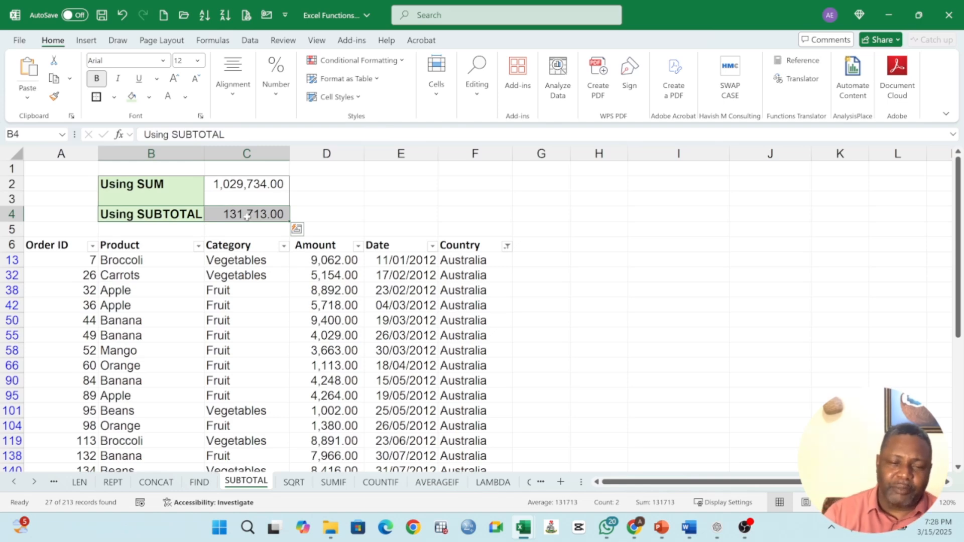
Step: Count the visible amounts in D4 with a SUBTOTAL formula using function 2 (COUNT) over D13:D219
click(323, 214)
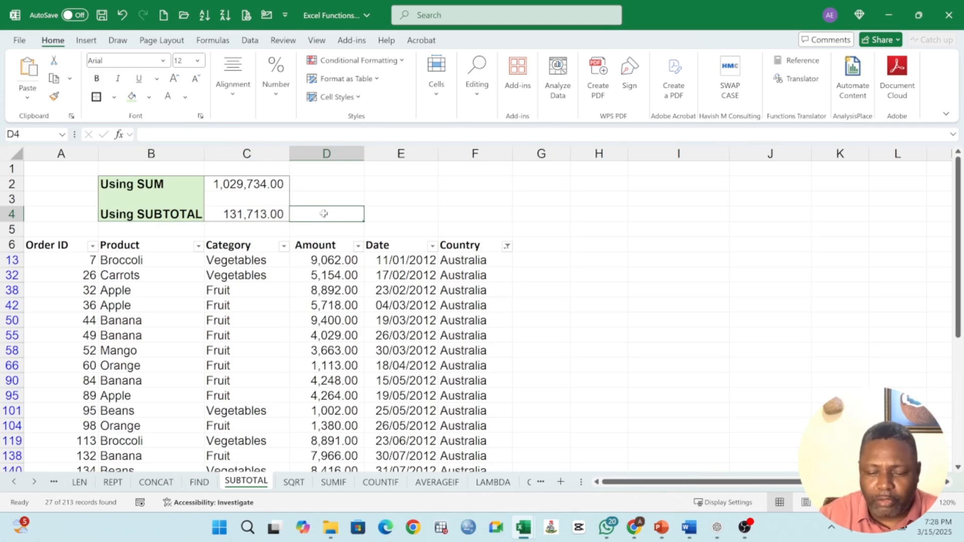
text(=)
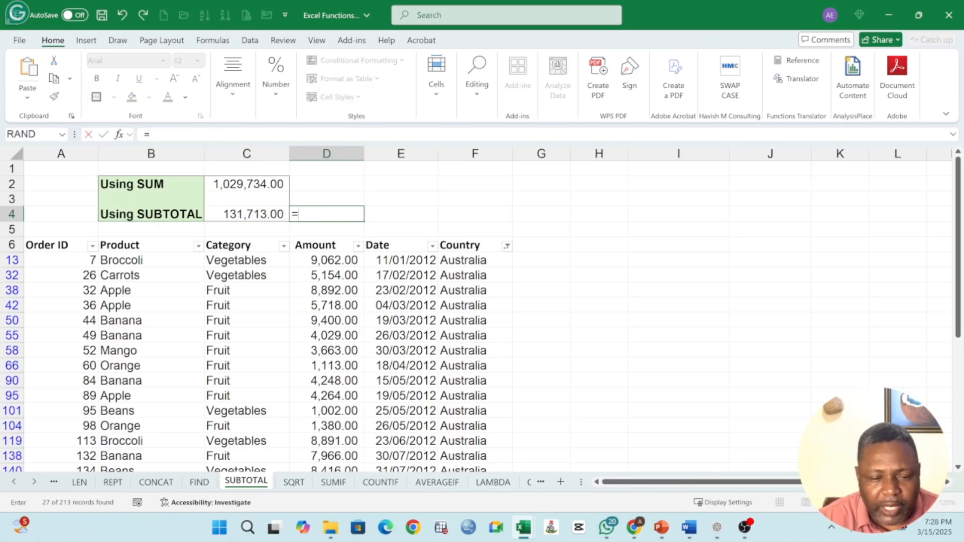
text(subtotal)
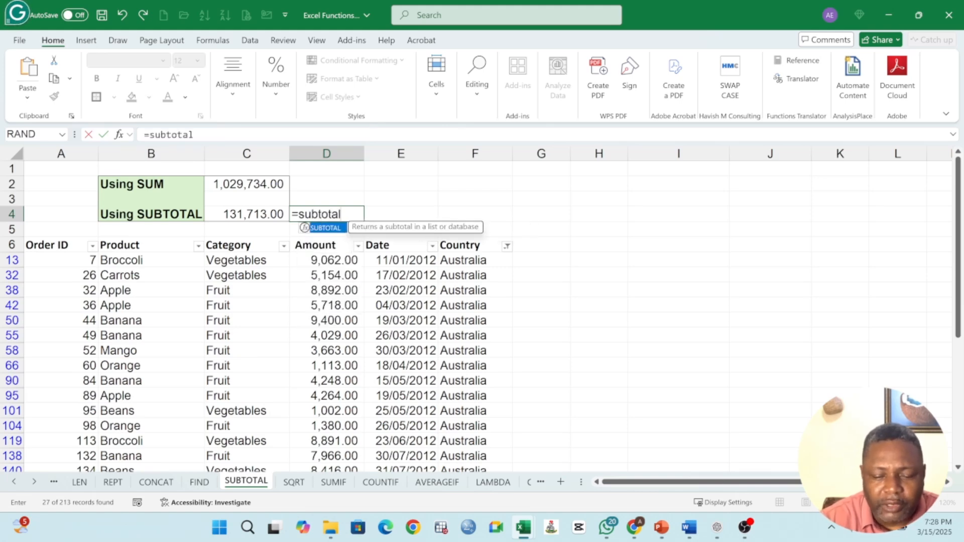
text(()
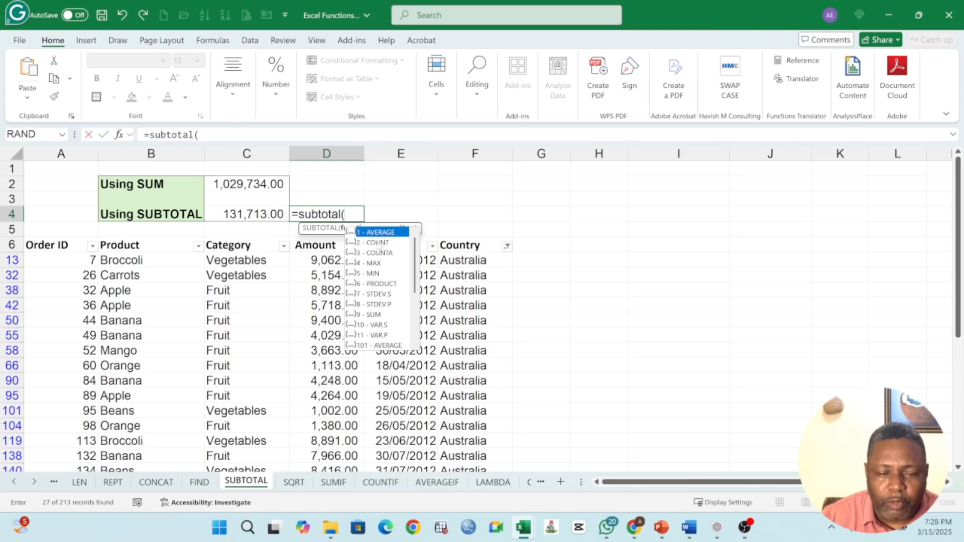
double_click(368, 242)
text(,)
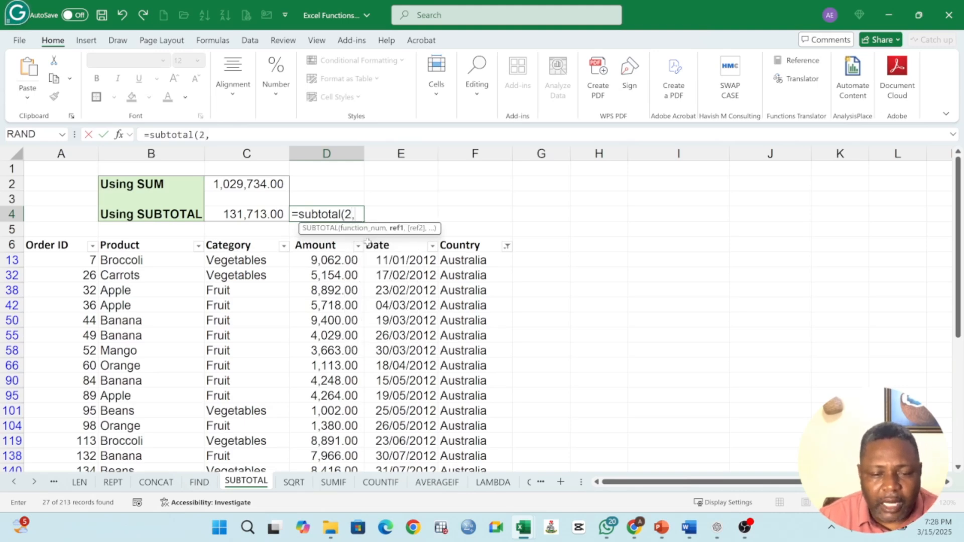
click(335, 260)
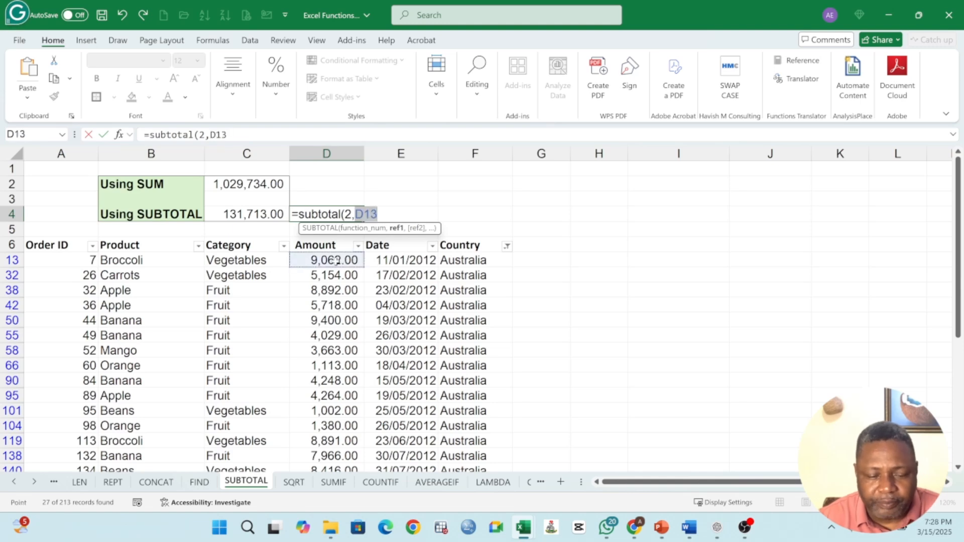
key(ctrl+shift+Down)
key(Return)
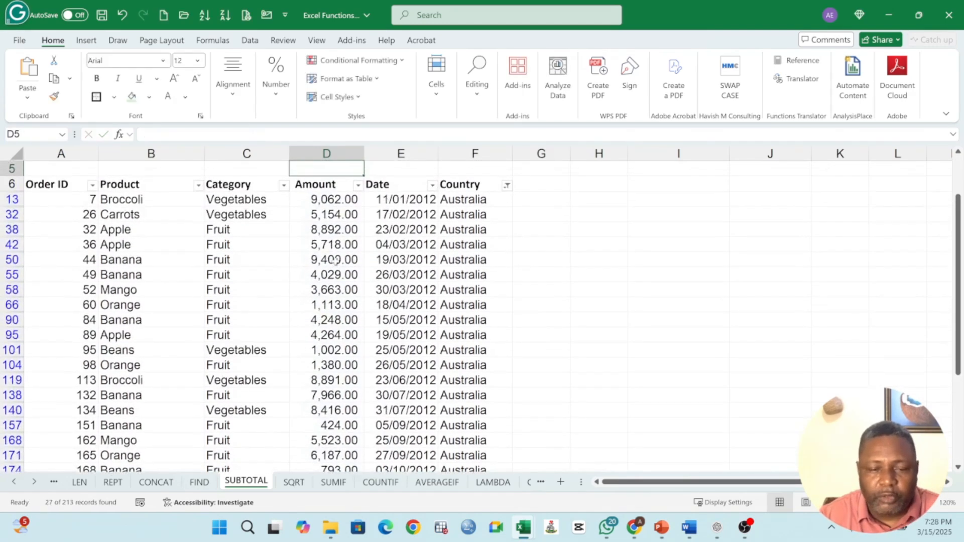
scroll(336, 260, up, 2)
click(346, 215)
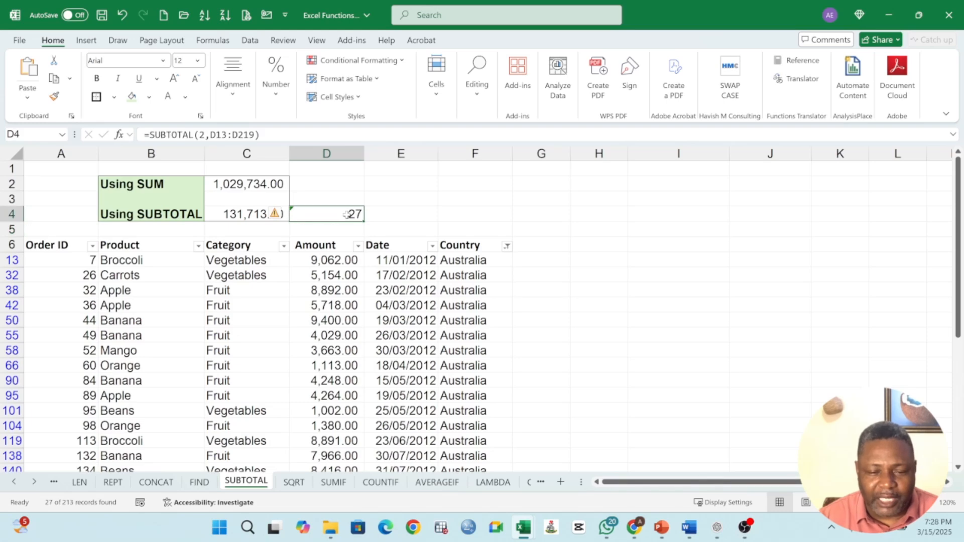
Step: Select all countries in the Country filter to show the full order list
click(507, 246)
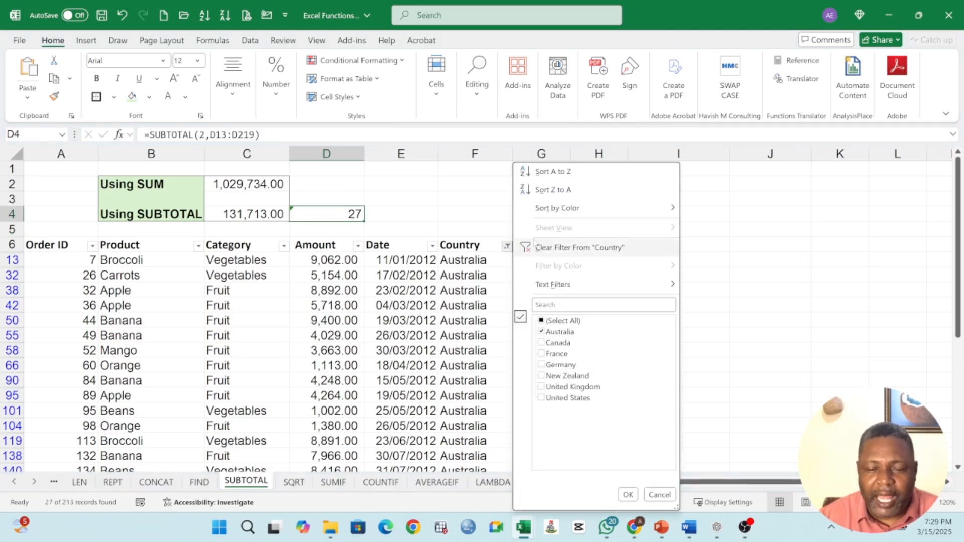
click(542, 321)
click(627, 494)
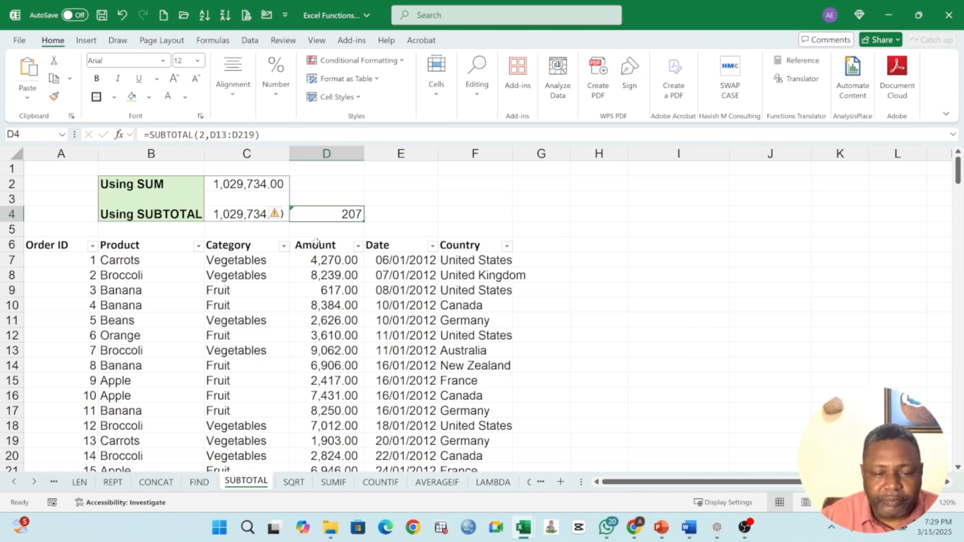
Step: Examine the order list down to its last row, 219, to check the number of records against the count in D4
click(361, 275)
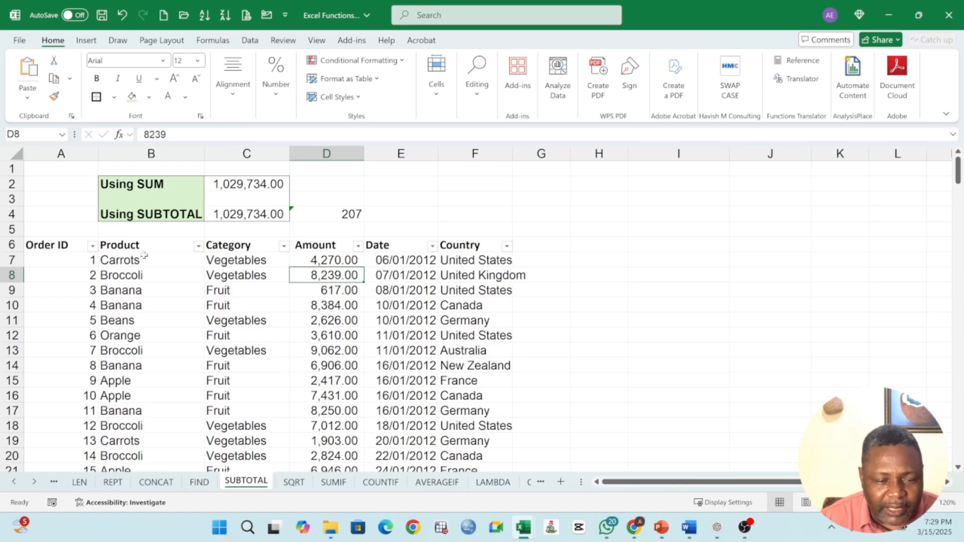
scroll(229, 315, down, 13)
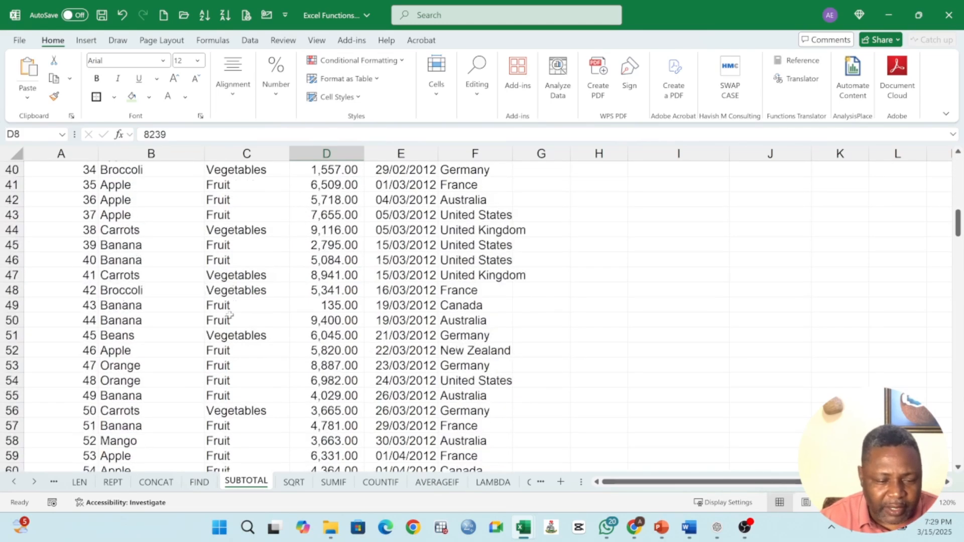
scroll(229, 314, down, 20)
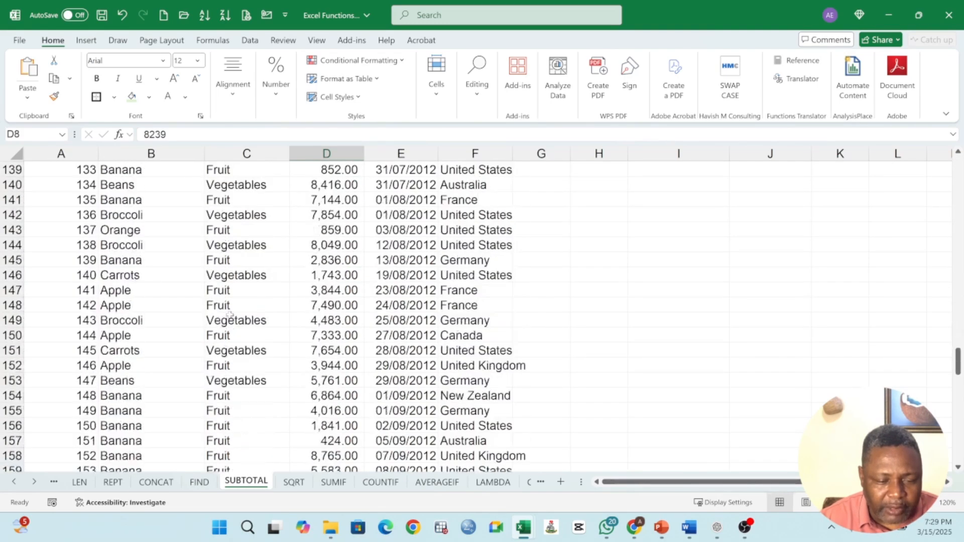
scroll(229, 315, down, 20)
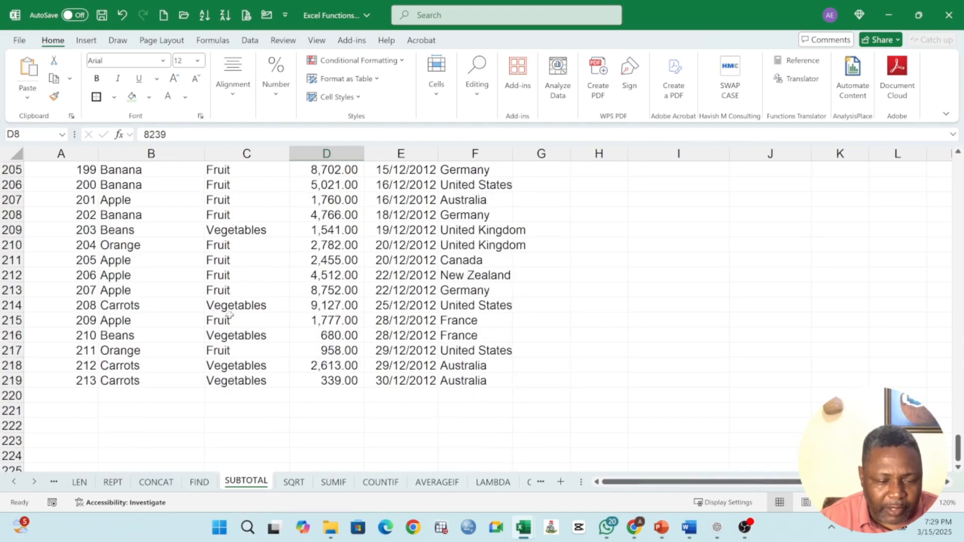
scroll(229, 315, up, 20)
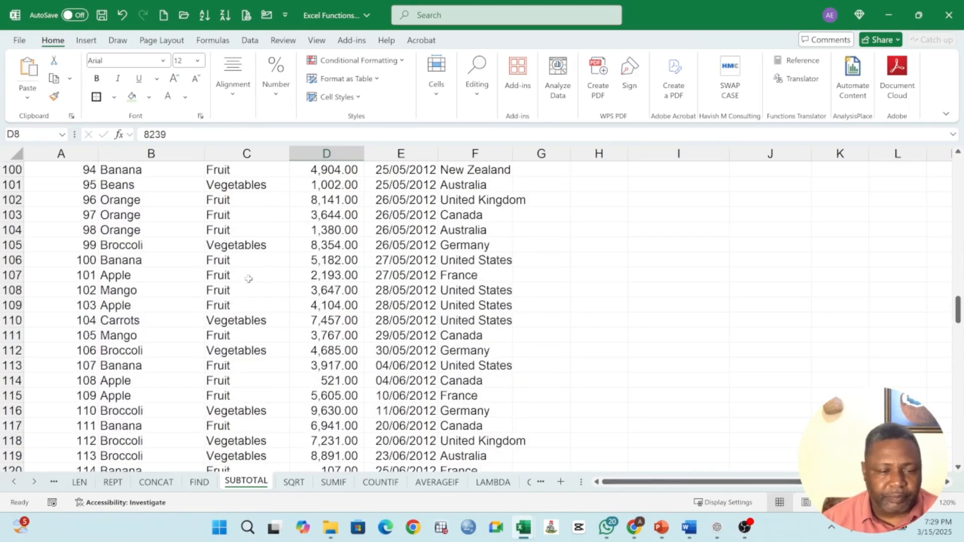
Step: Check the Product, Order ID and Country filter lists for any values excluded from the order list
scroll(249, 279, up, 16)
scroll(250, 277, up, 12)
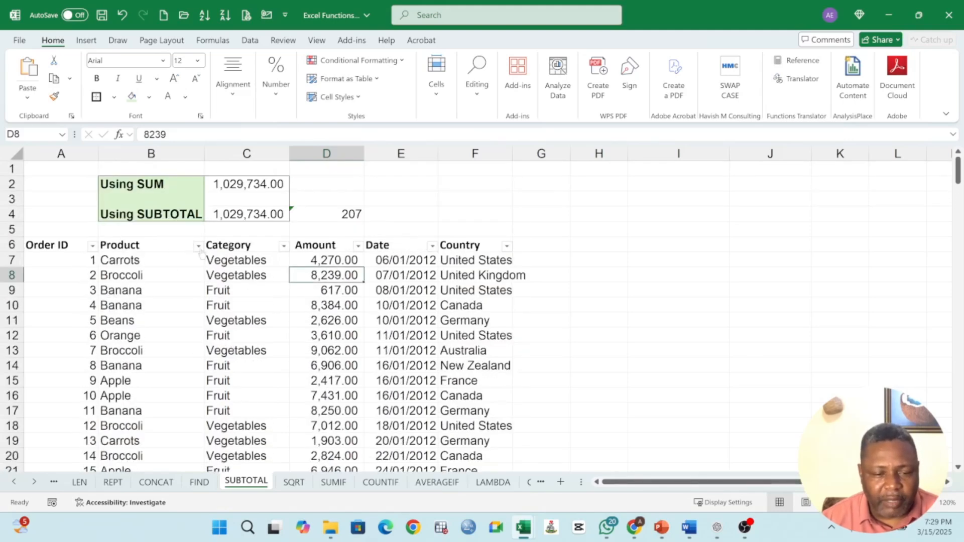
click(198, 246)
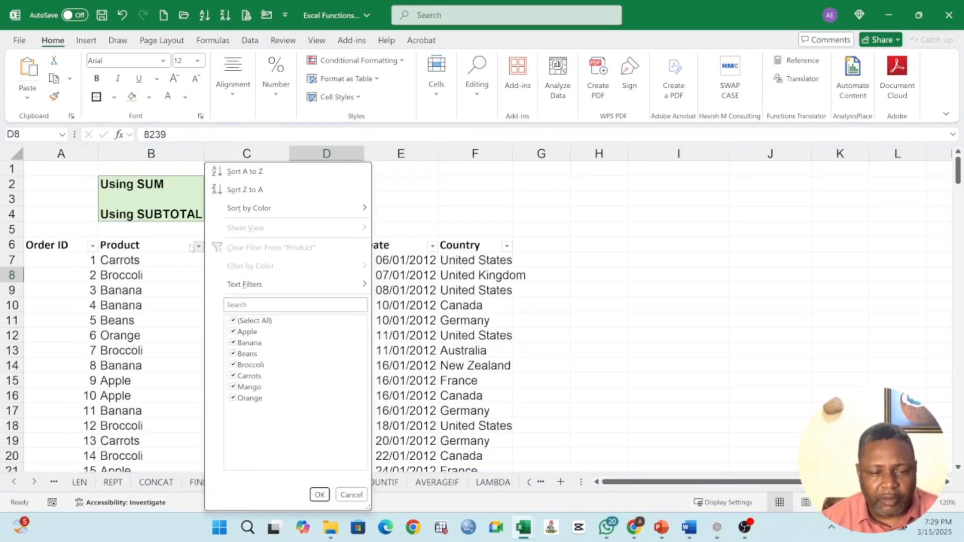
click(192, 247)
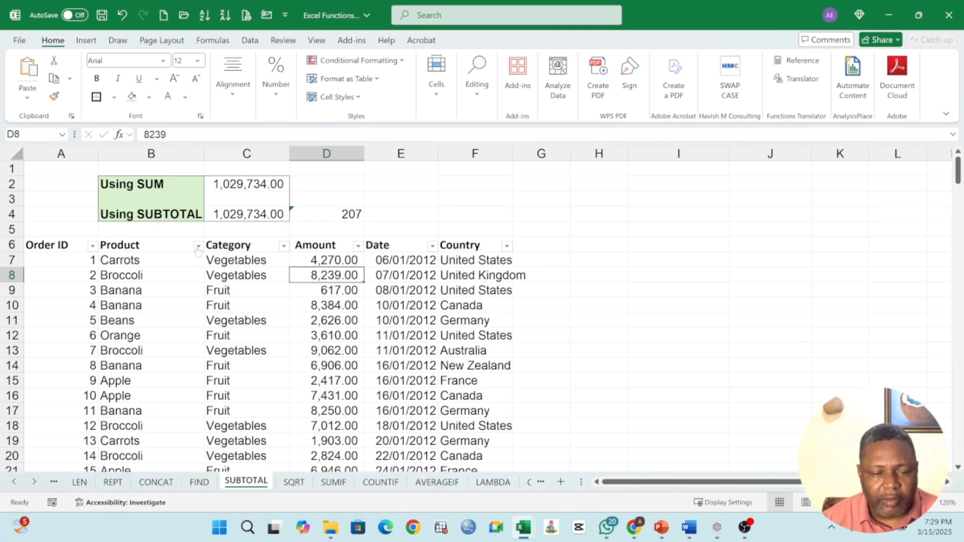
click(92, 246)
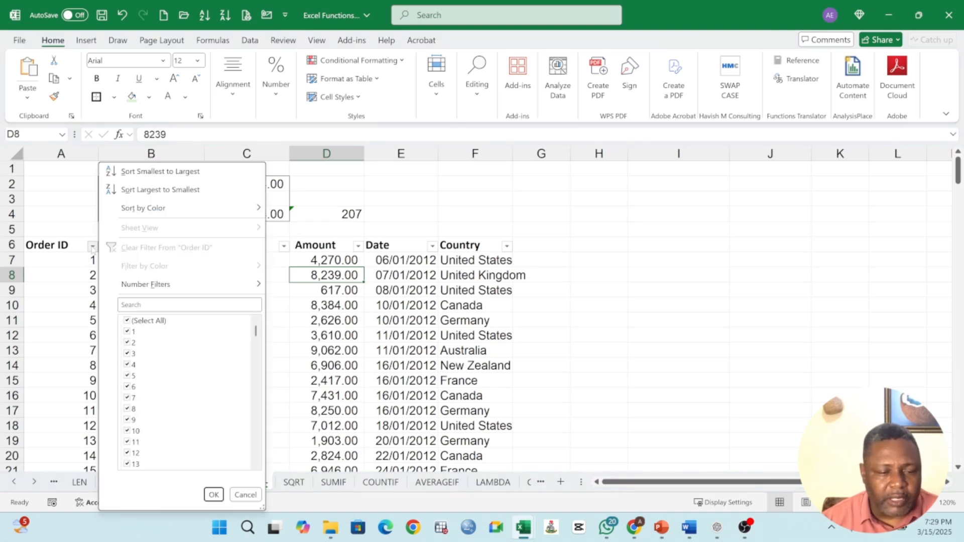
click(93, 247)
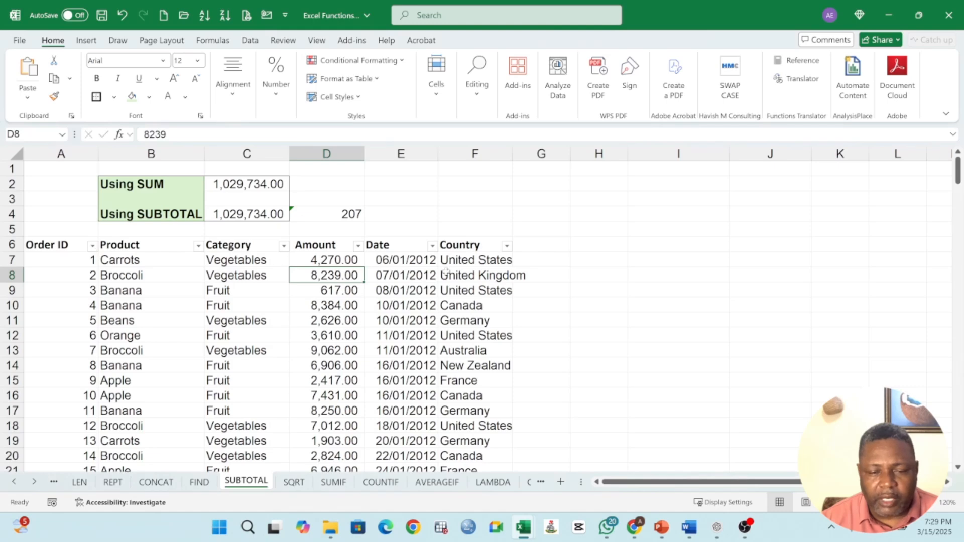
click(507, 246)
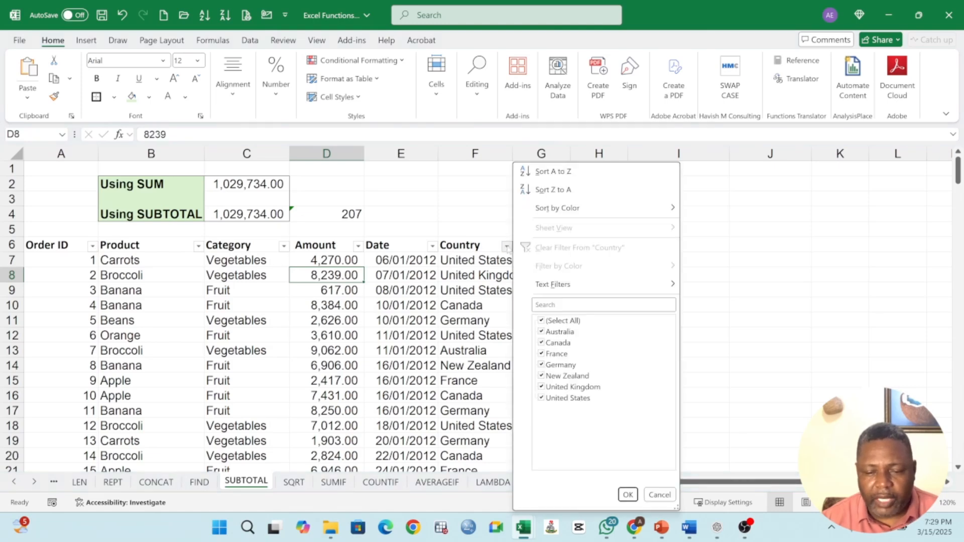
click(387, 314)
click(387, 262)
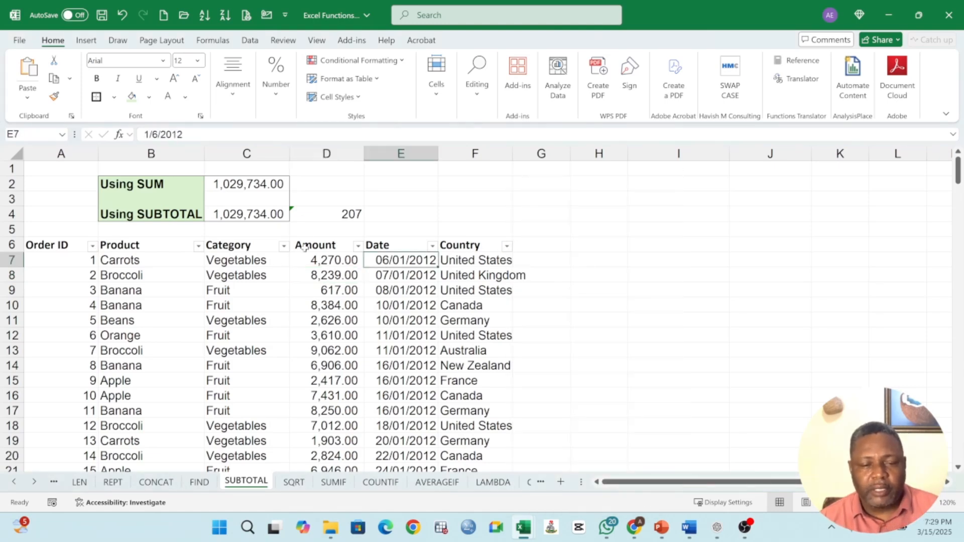
click(312, 183)
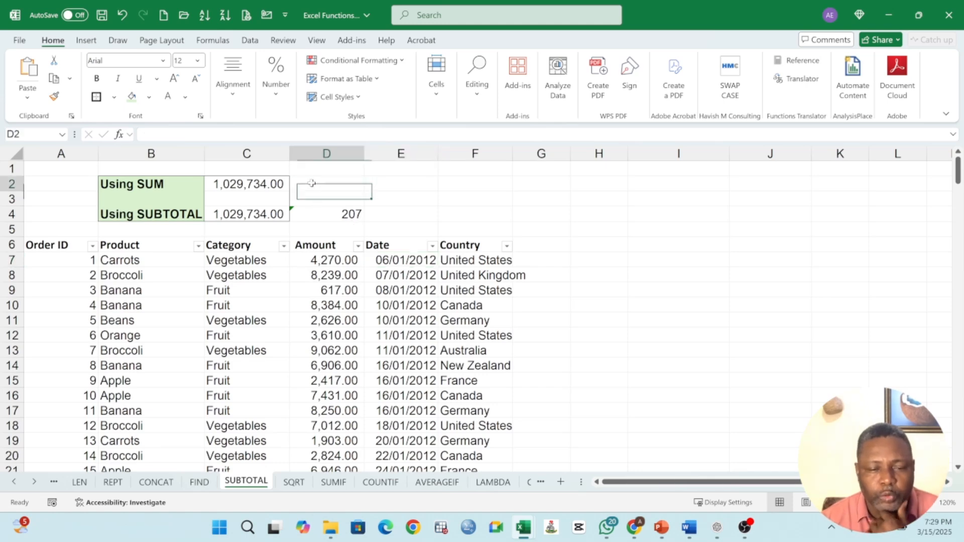
Step: Average the visible amounts in E4 with a SUBTOTAL formula using function 1 (AVERAGE) over D7:D219
click(399, 216)
text(=sut)
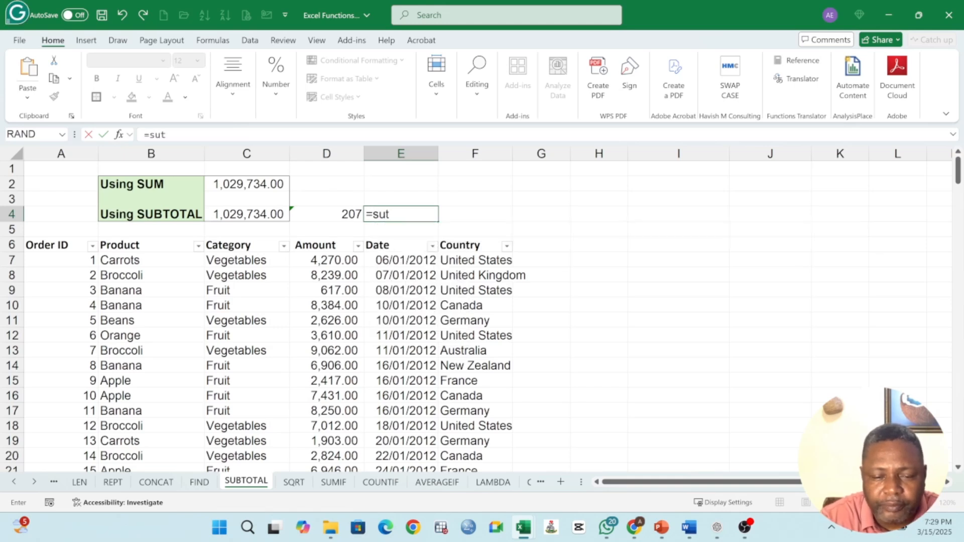
key(BackSpace)
text(bto)
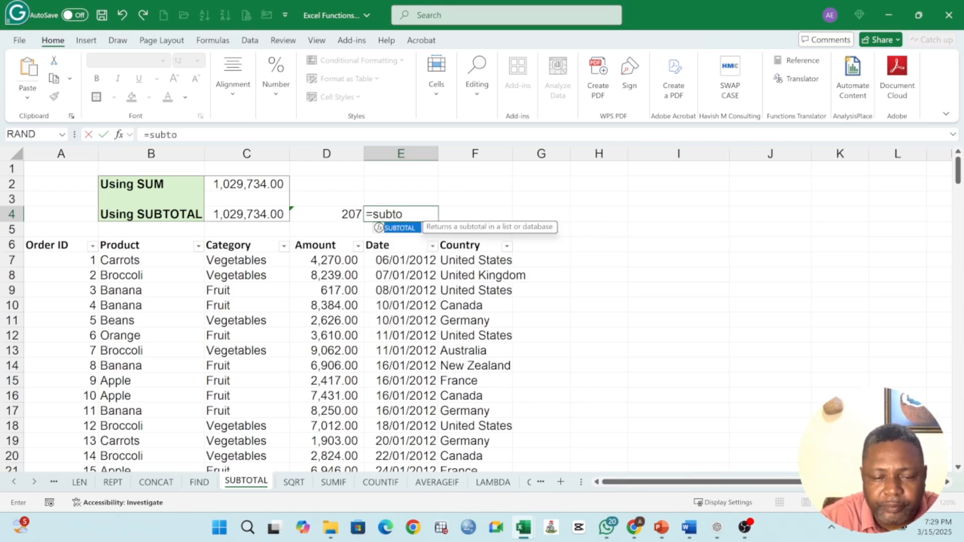
text(tal()
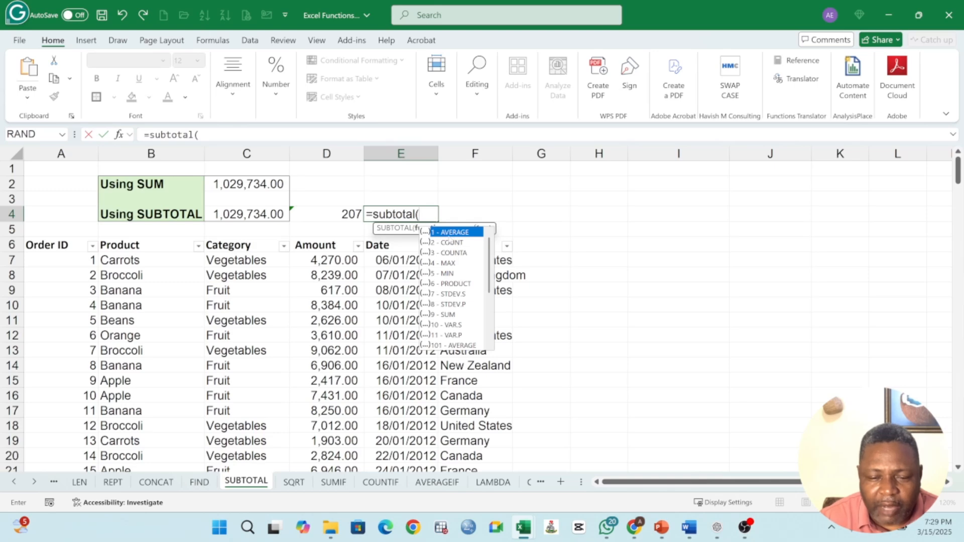
double_click(449, 233)
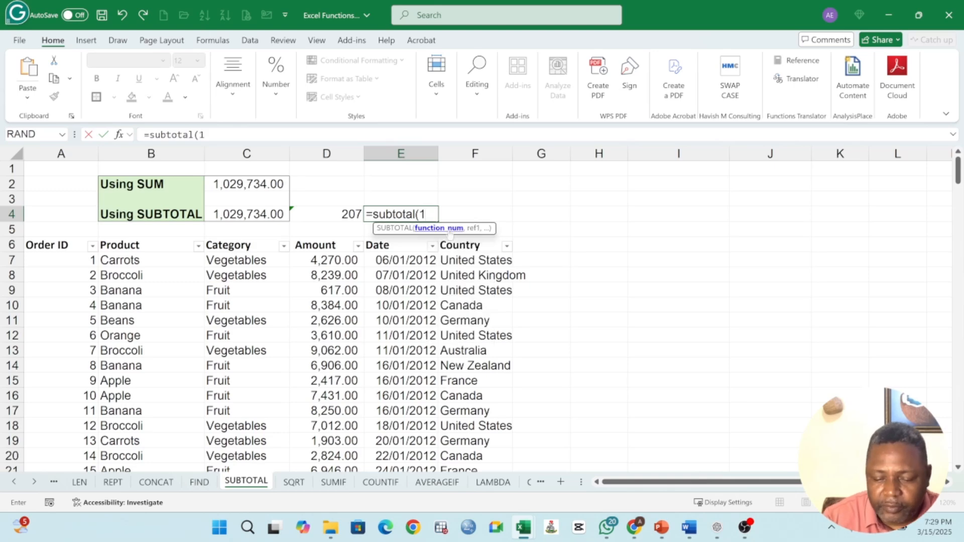
text(,)
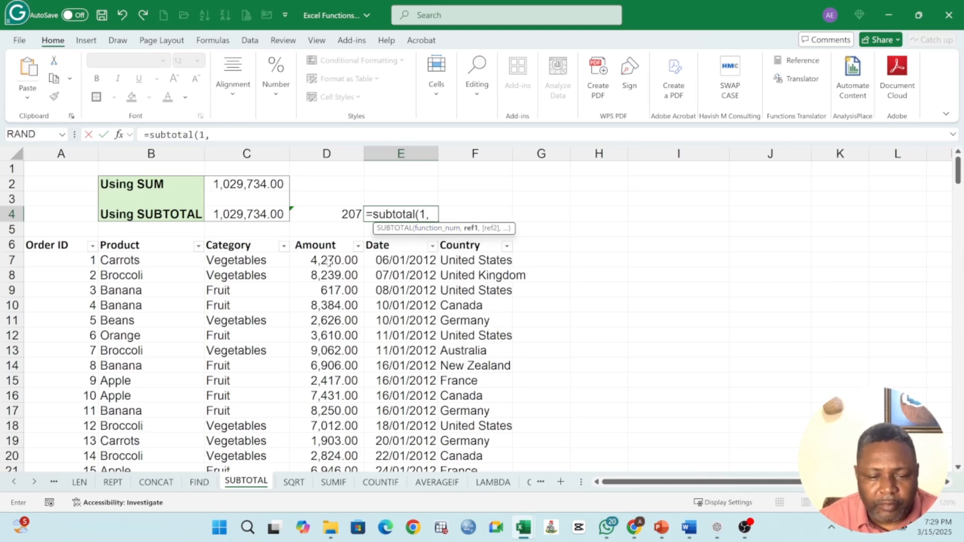
click(330, 262)
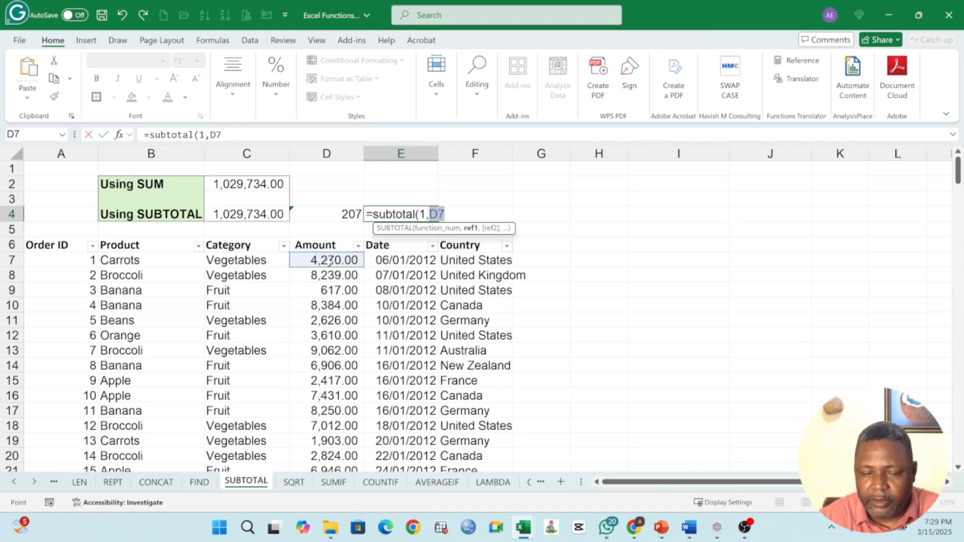
key(ctrl+shift+Down)
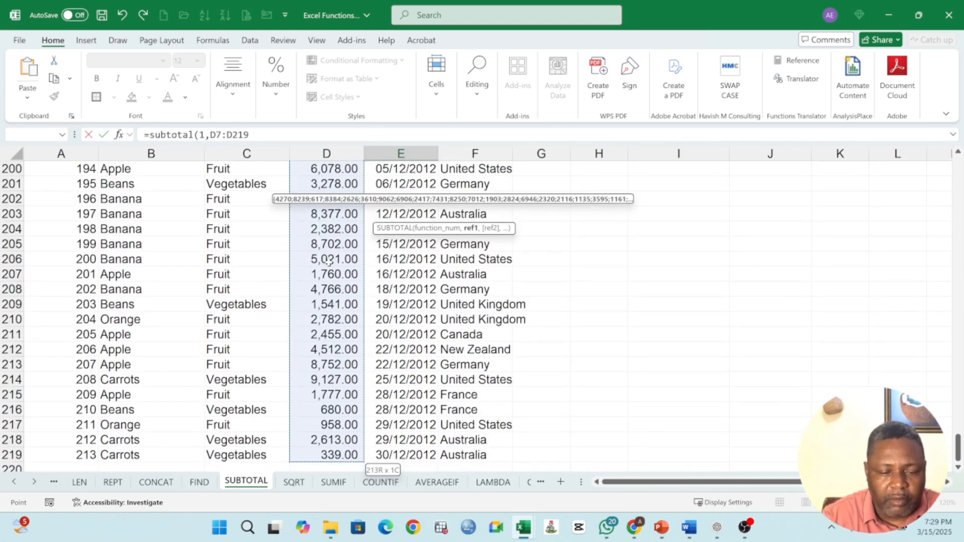
key(Return)
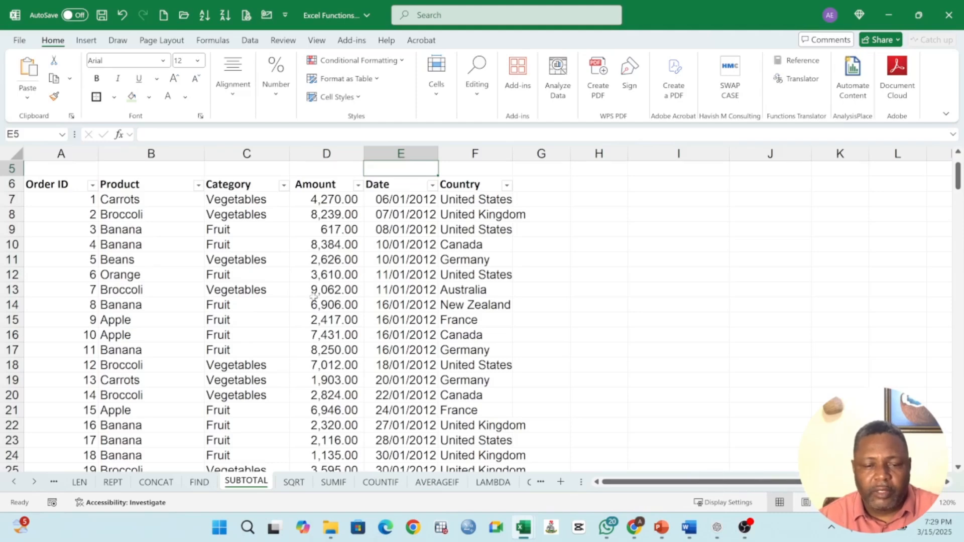
Step: Extend the range of the SUBTOTAL count formula in D4 to D7:D219 and check the corrected formula
click(343, 215)
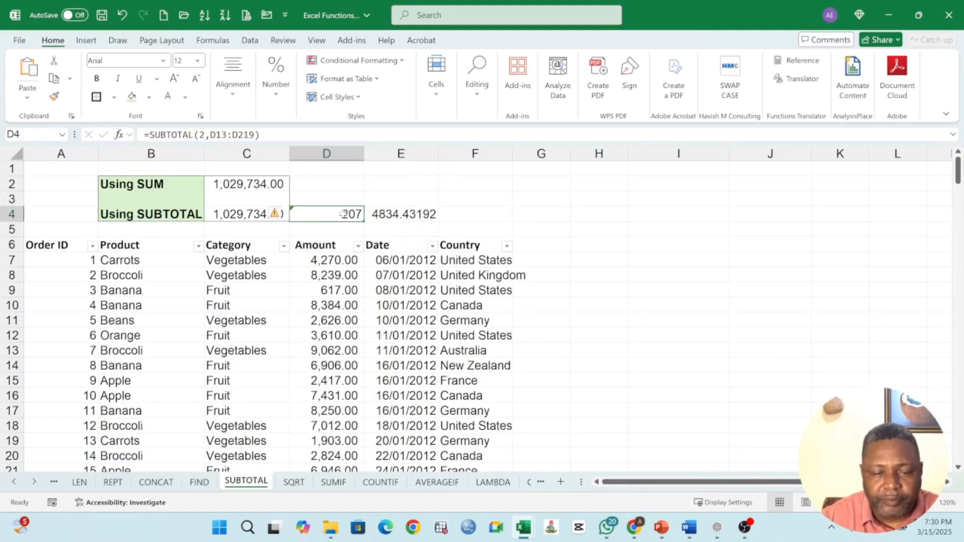
double_click(344, 214)
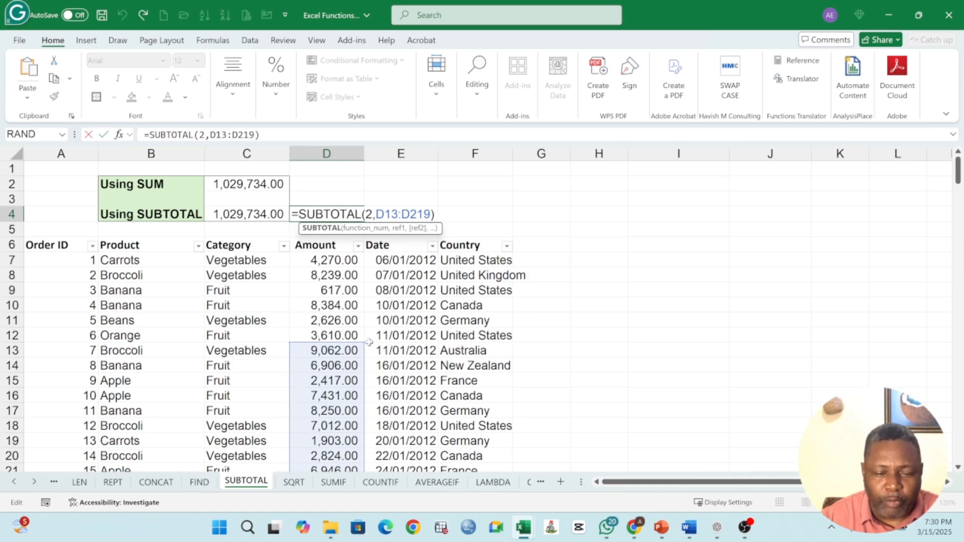
drag(360, 344, 367, 256)
key(Return)
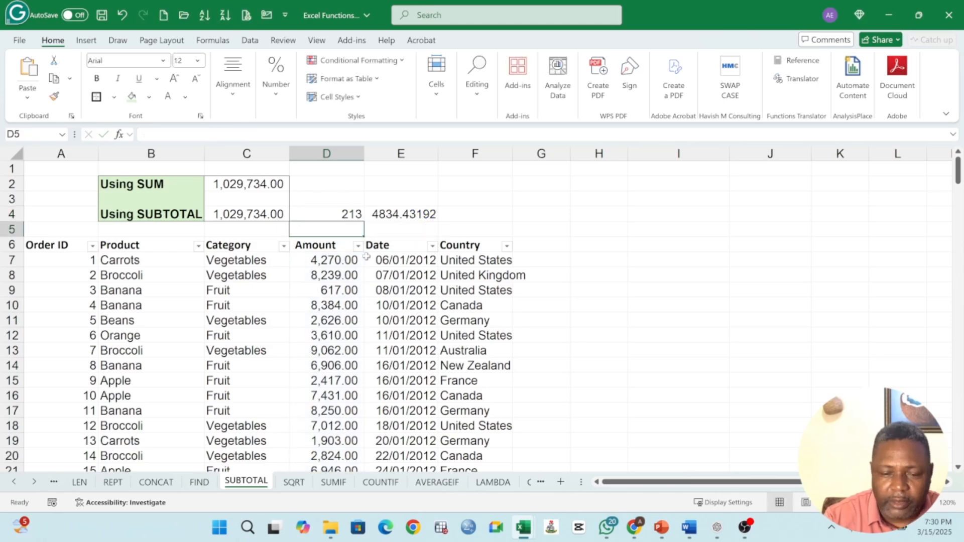
click(349, 215)
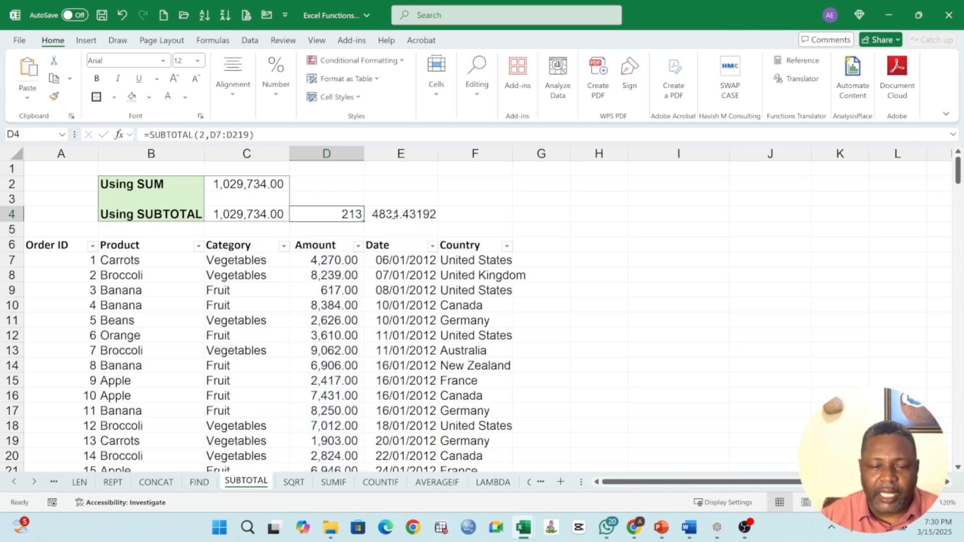
click(384, 213)
Step: Label the count and average results with the bold headings "No of Tran" in D3 and "Average" in E3
click(338, 200)
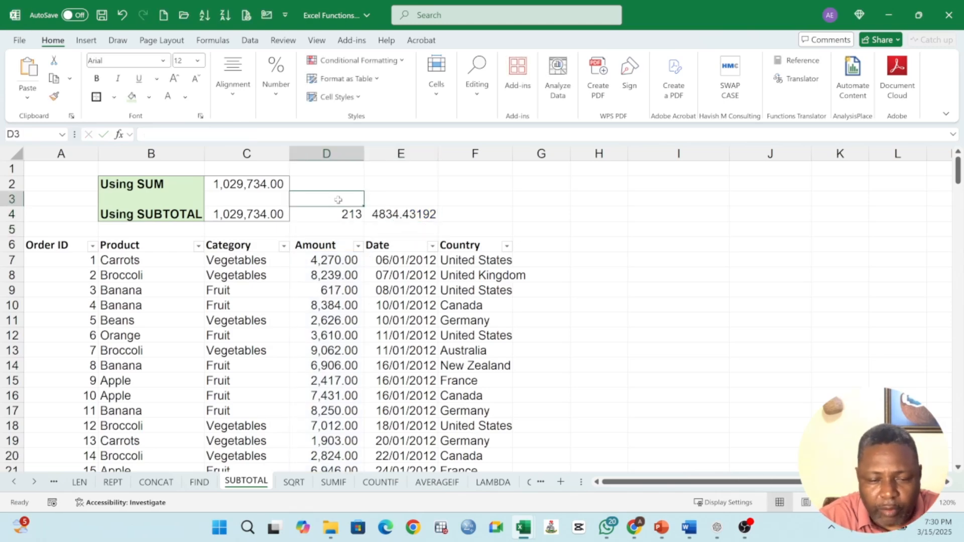
text(No o)
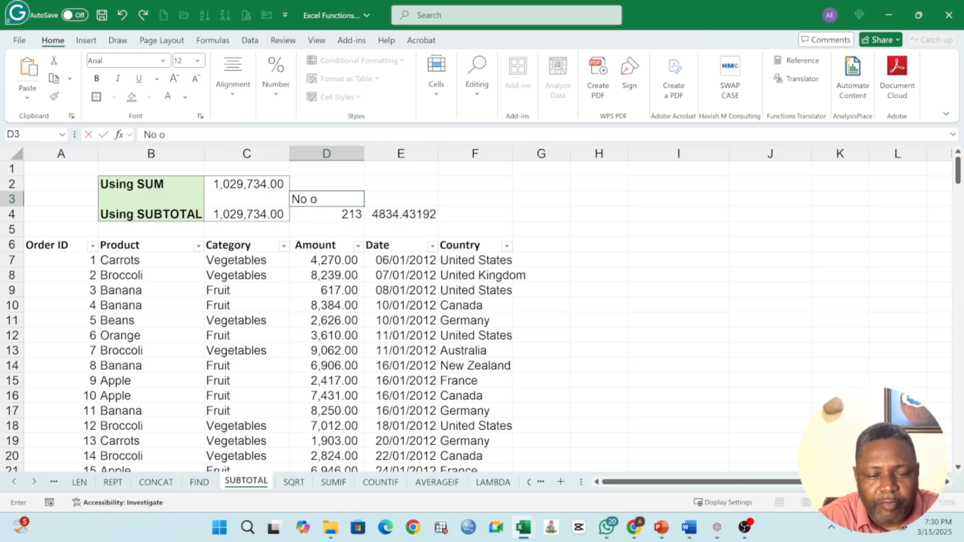
text(f Tran)
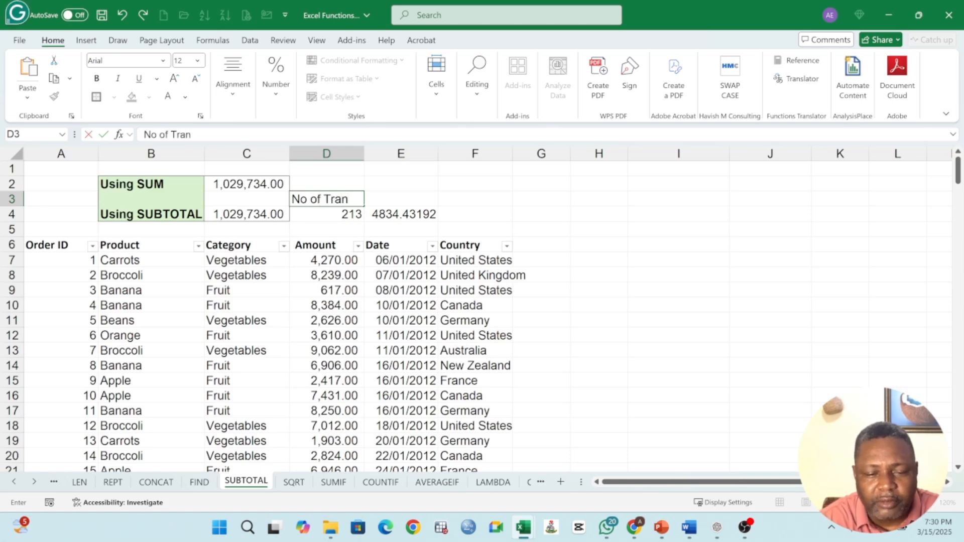
click(431, 199)
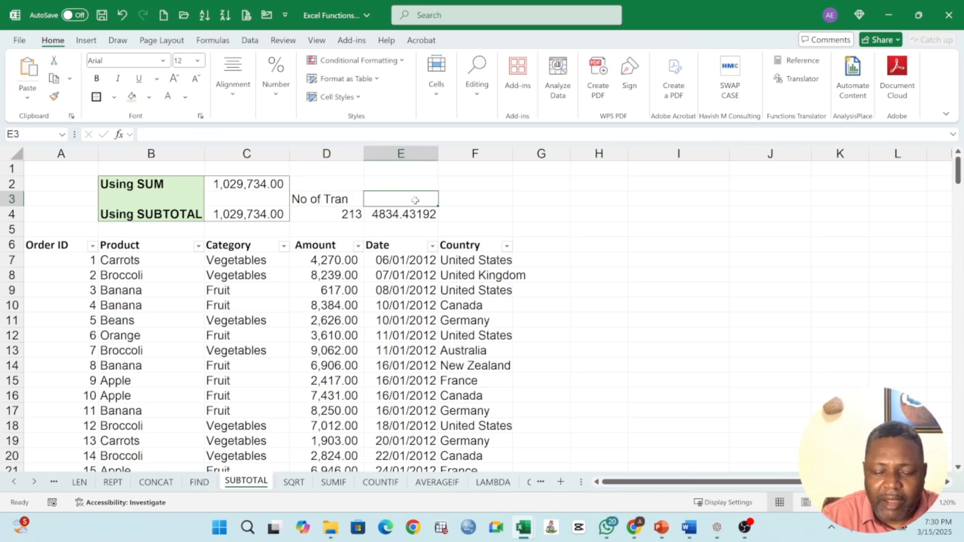
text(Average)
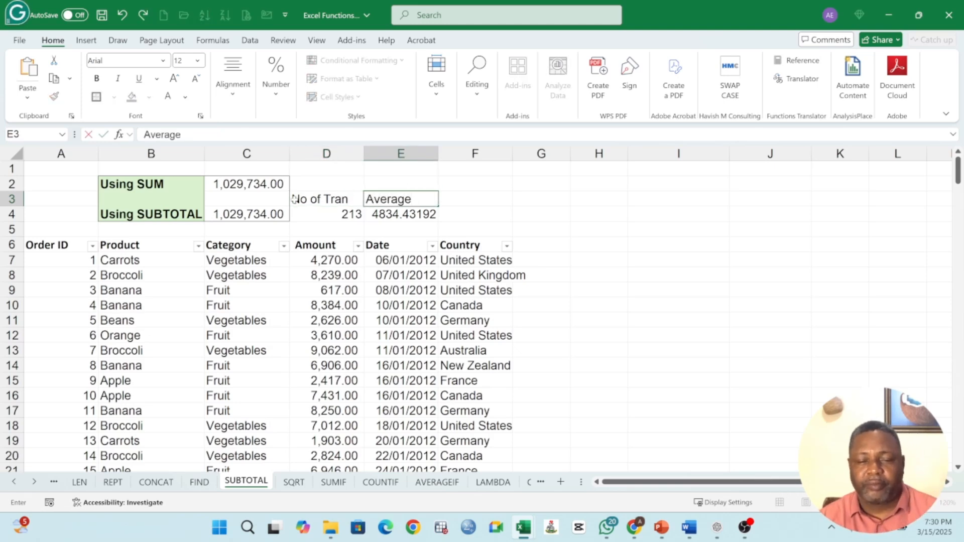
drag(325, 201, 389, 200)
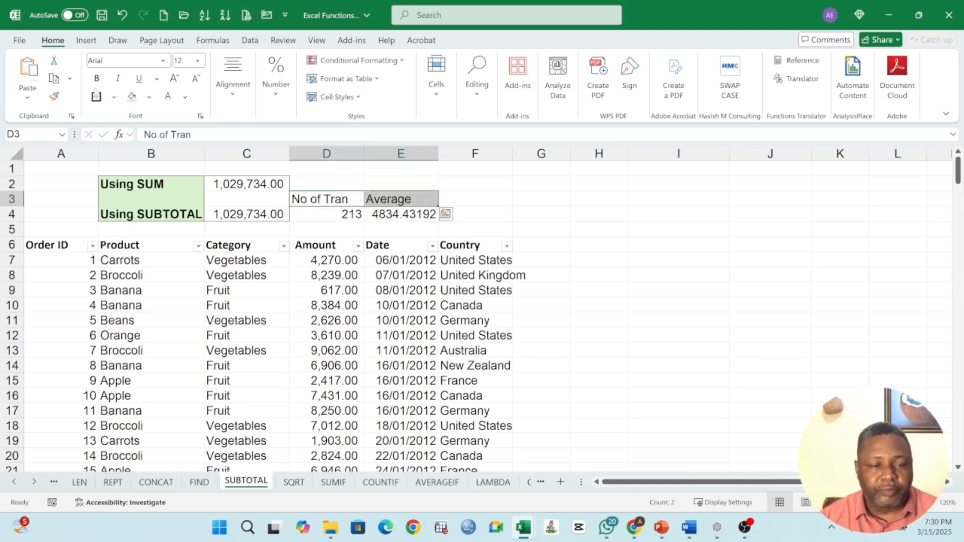
key(ctrl+b)
click(394, 265)
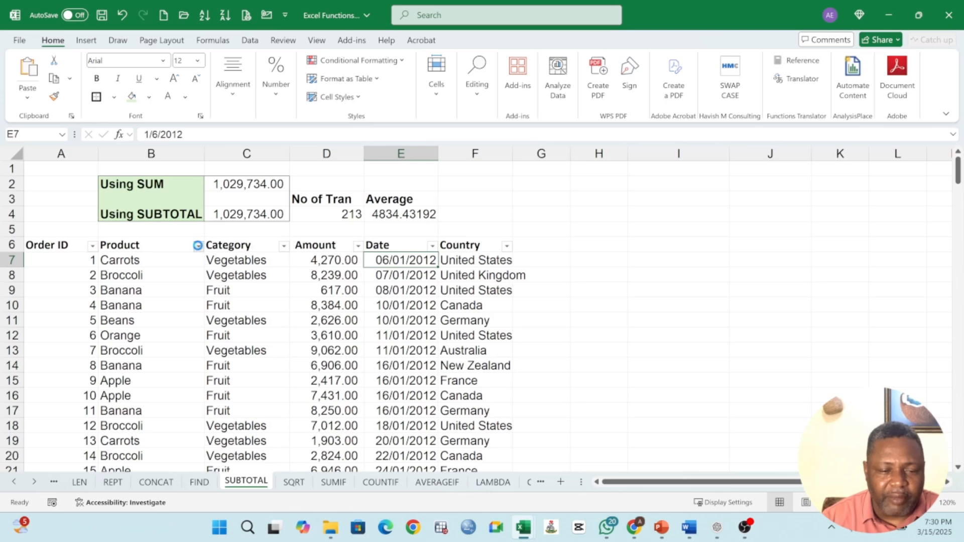
Step: Filter the Product column to show only Banana
click(198, 246)
click(232, 321)
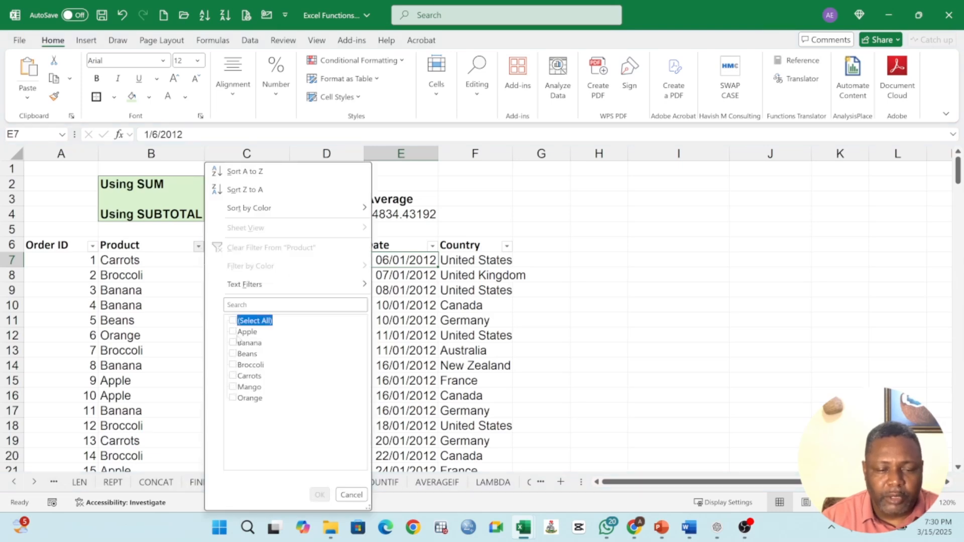
click(233, 343)
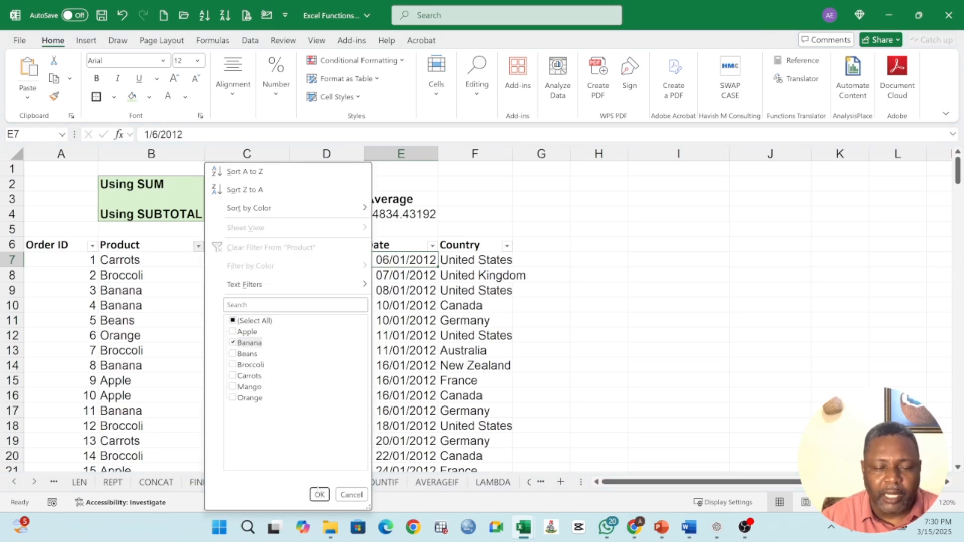
click(320, 494)
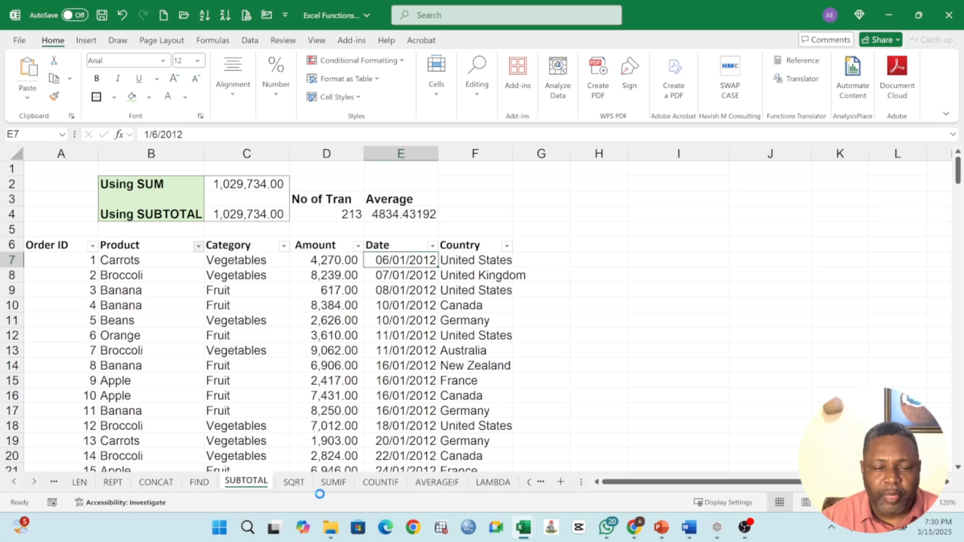
Step: Examine the SUBTOTAL sum, count and average in C4, D4 and E4 for the filtered Banana orders
click(337, 214)
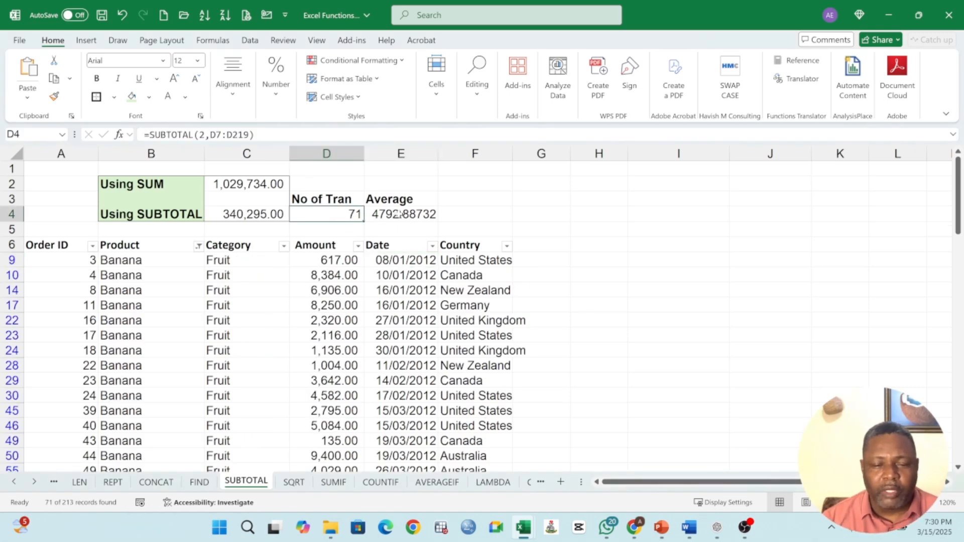
click(407, 217)
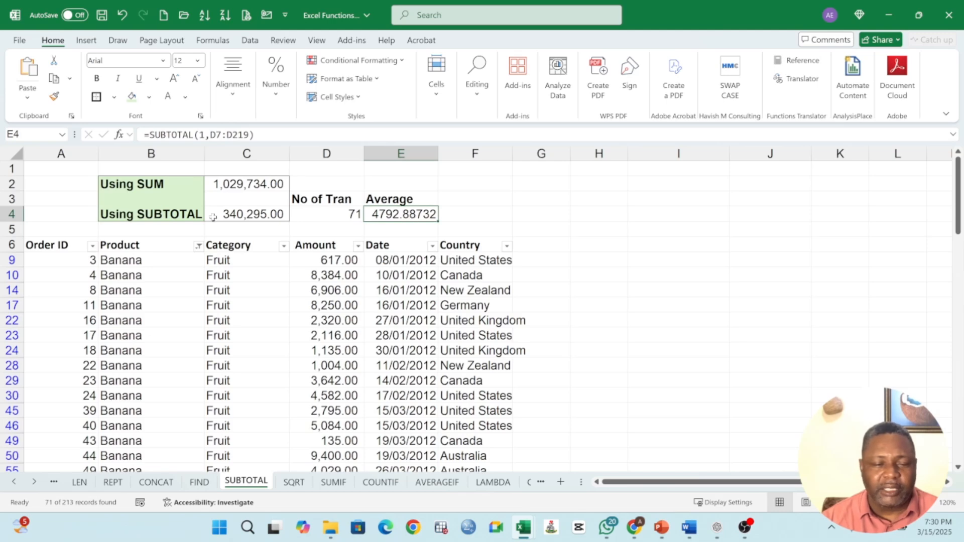
click(245, 215)
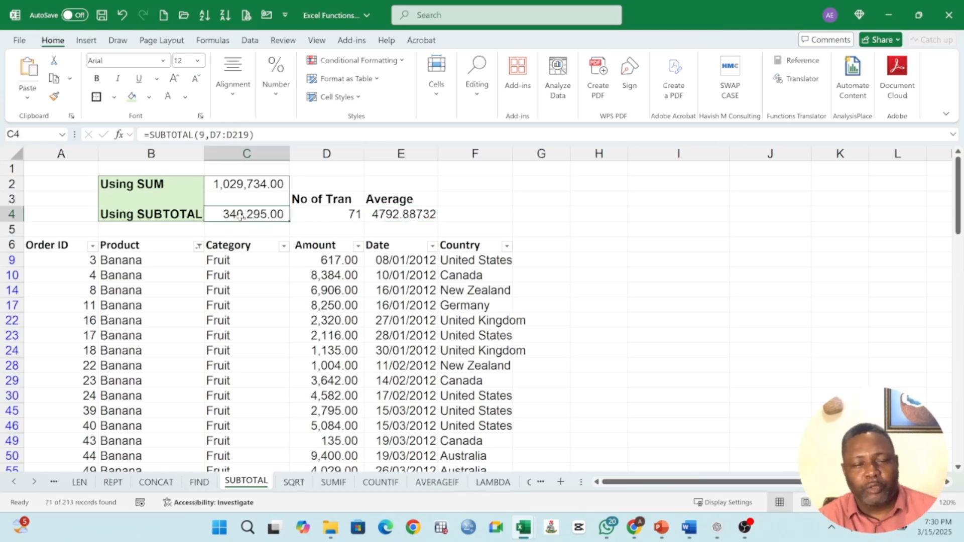
drag(244, 214, 400, 211)
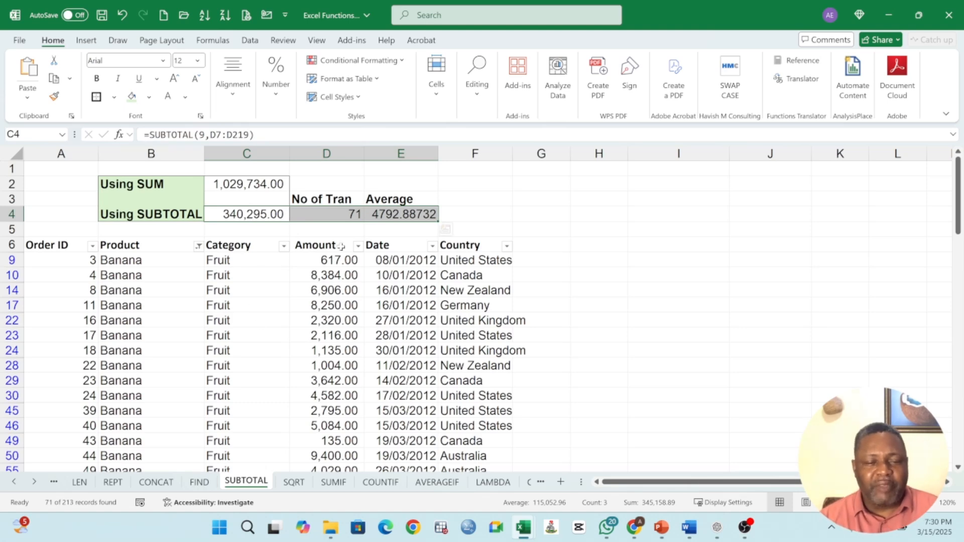
click(333, 215)
click(388, 213)
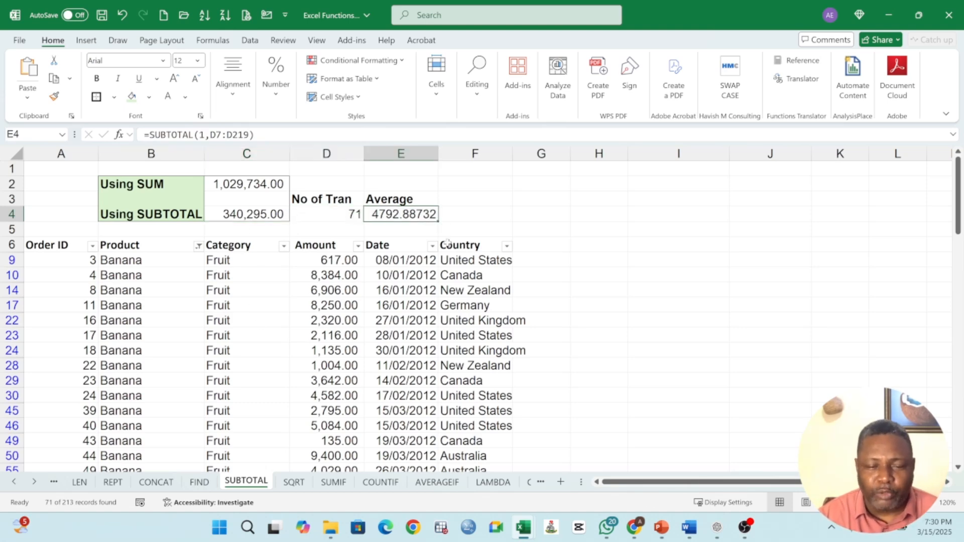
click(331, 215)
click(247, 214)
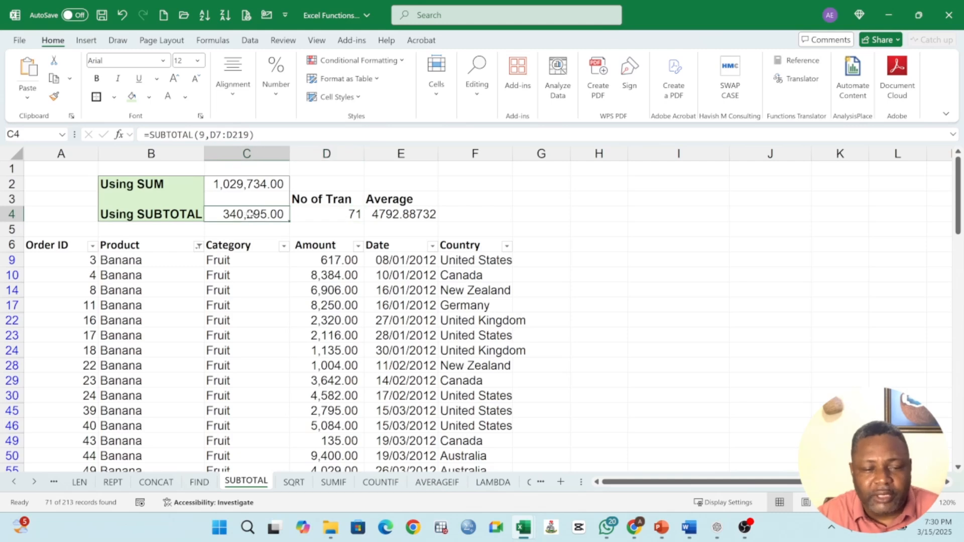
click(300, 322)
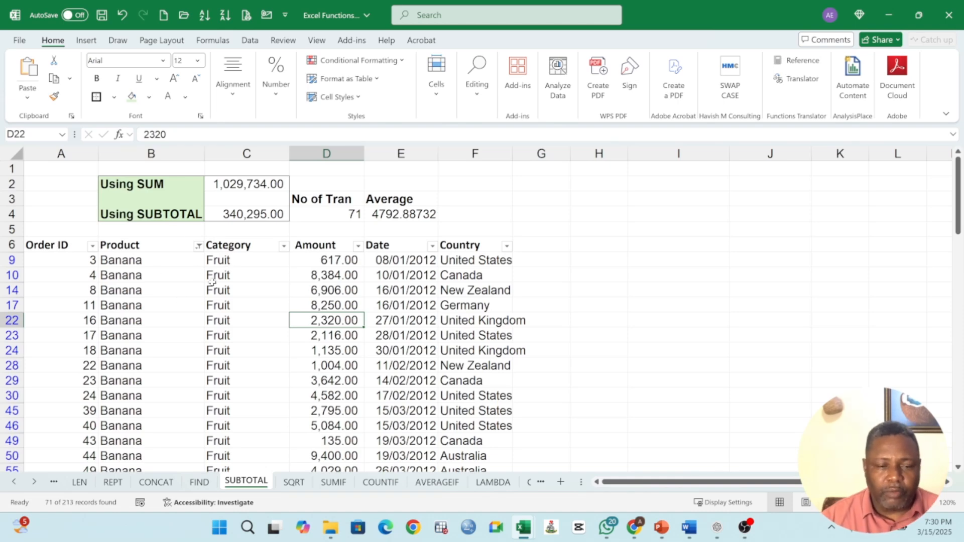
click(328, 290)
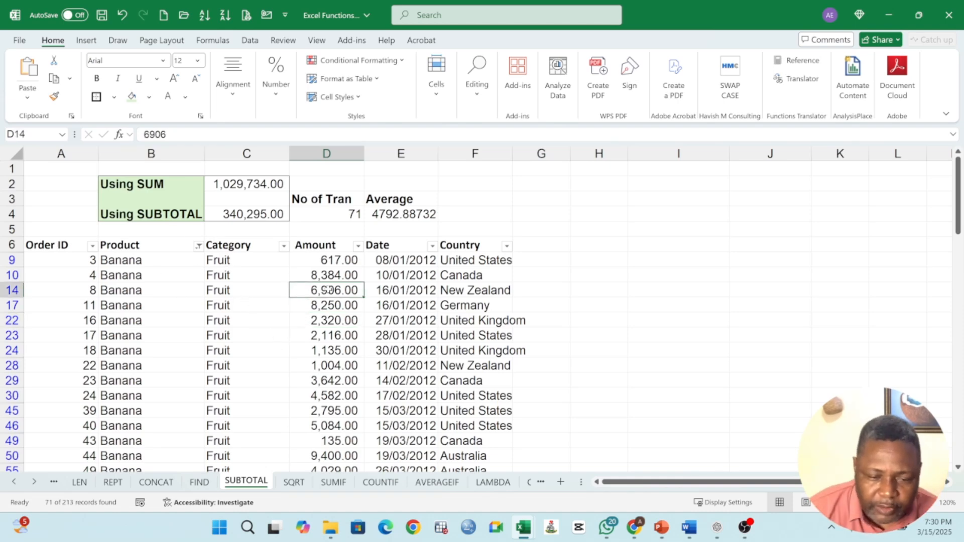